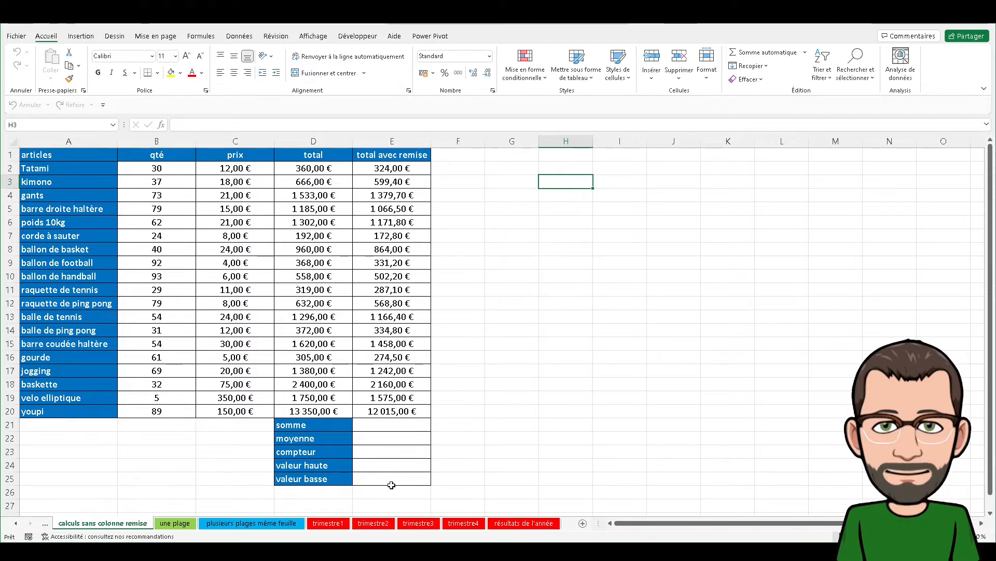
Enter a formula in the somme cell E21 that adds each cell from E2 to E20 individually with plus signs
left_click(392, 428)
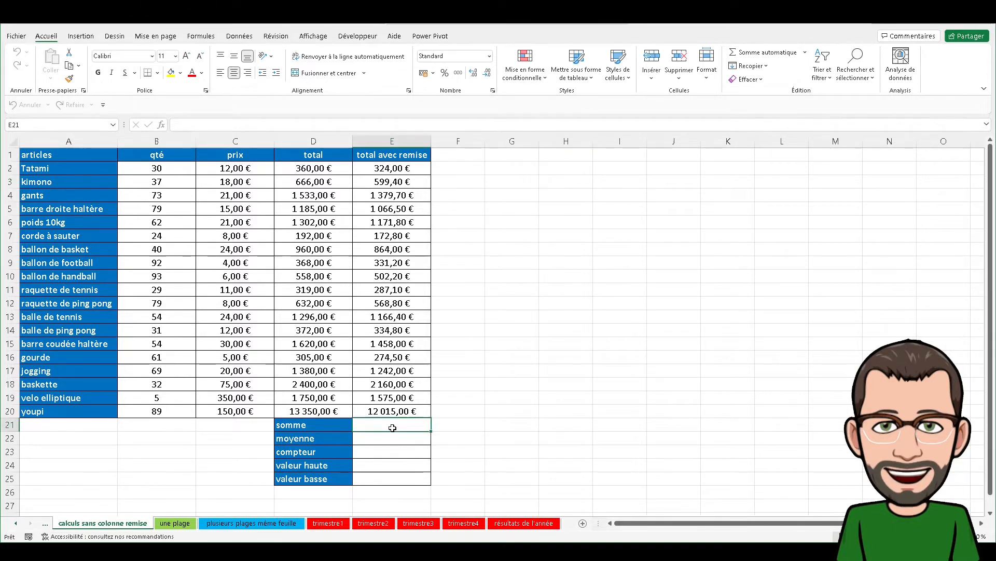
type("=")
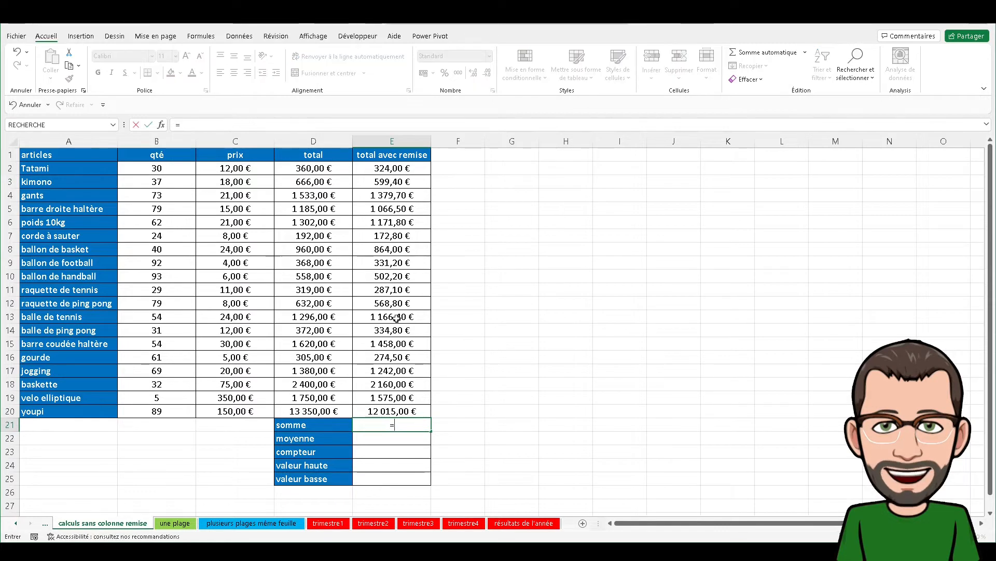
left_click(406, 170)
type("+")
left_click(404, 182)
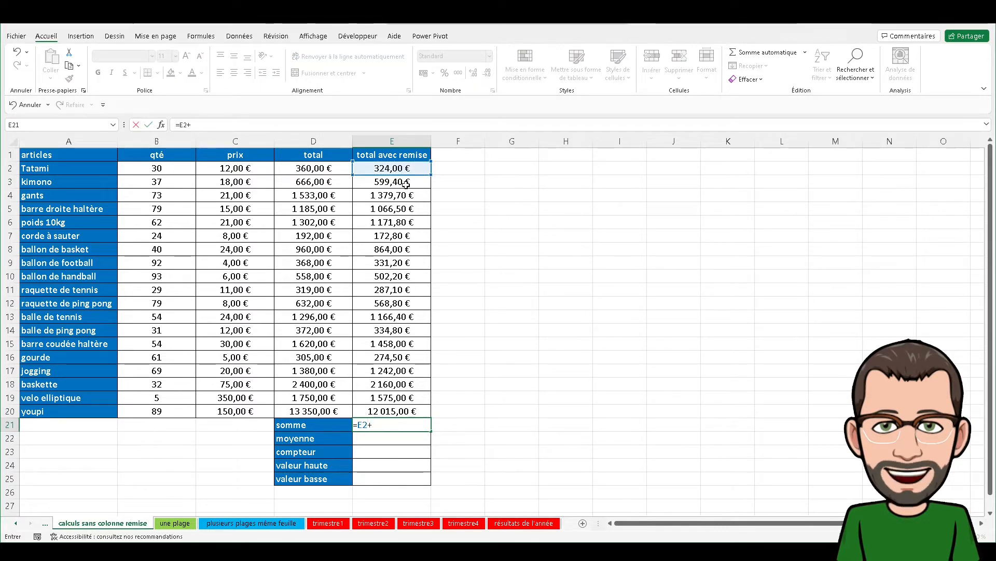
type("+")
left_click(404, 196)
type("+")
left_click(400, 209)
type("+")
left_click(399, 223)
type("+")
left_click(398, 238)
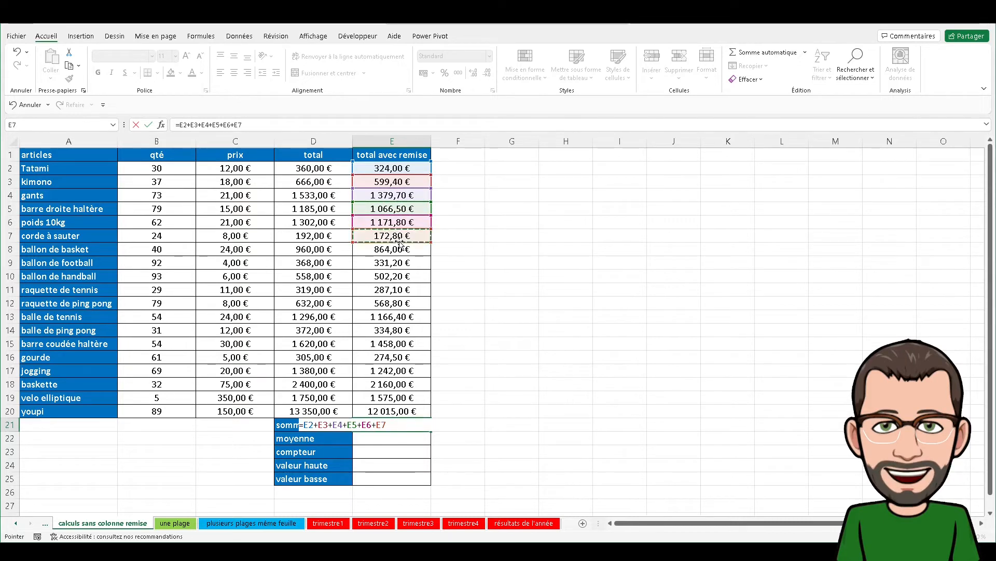
type("+")
left_click(397, 251)
type("+")
left_click(396, 264)
type("+")
left_click(393, 277)
type("+")
left_click(392, 290)
type("+")
left_click(390, 304)
type("+")
left_click(390, 317)
type("+")
left_click(390, 330)
type("+")
left_click(389, 344)
type("+")
left_click(385, 358)
type("+")
left_click(384, 371)
type("+")
left_click(382, 383)
type("+")
left_click(383, 397)
type("+")
left_click(392, 411)
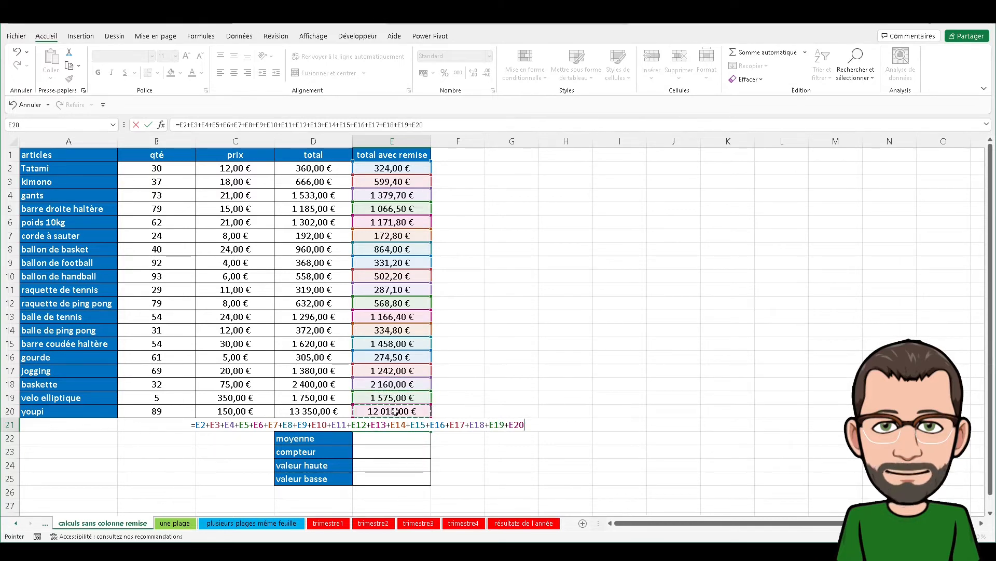
key("Return")
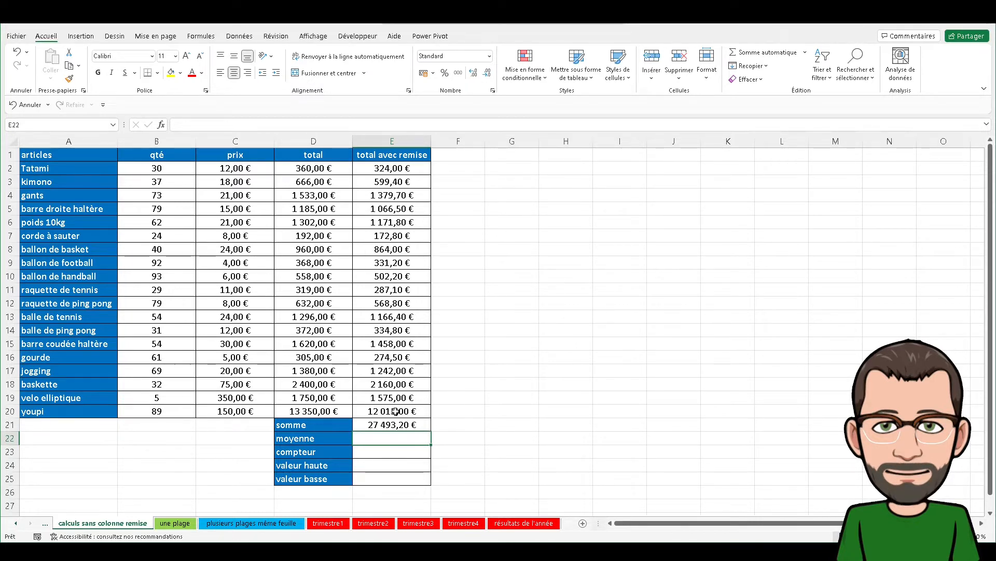
Replace the formula in the somme cell E21 with an automatic SOMME of E2:E20
left_click(393, 425)
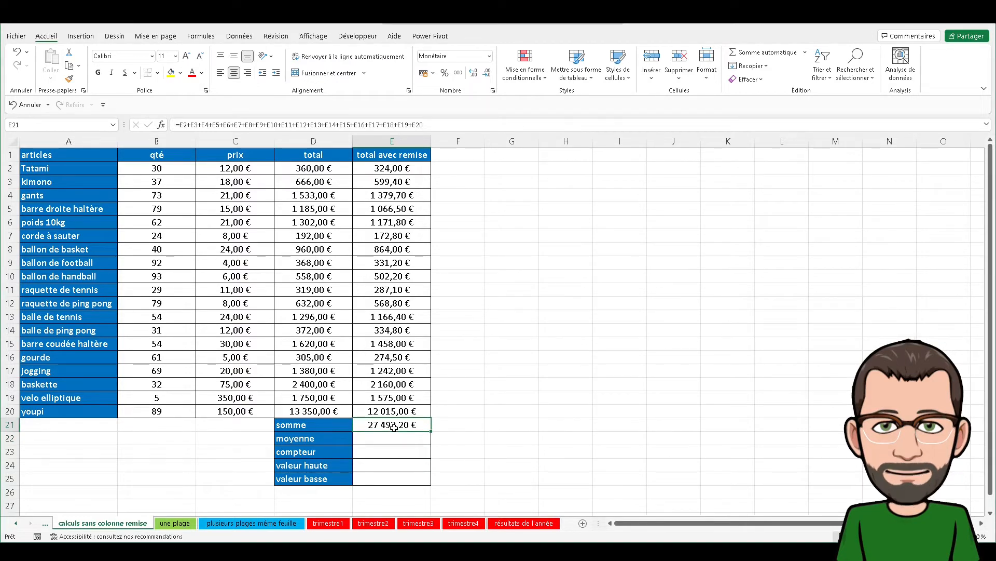
key("Delete")
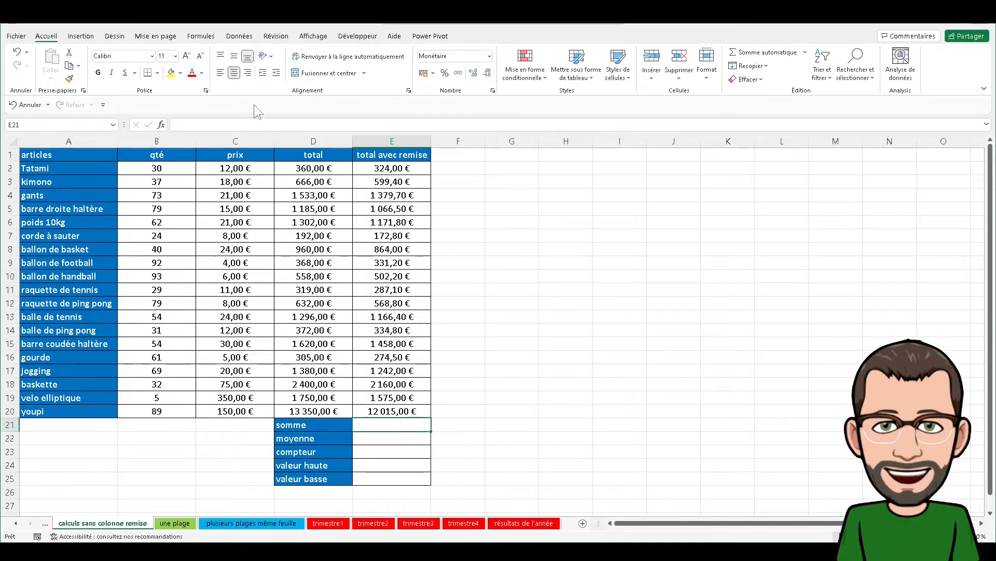
left_click(741, 54)
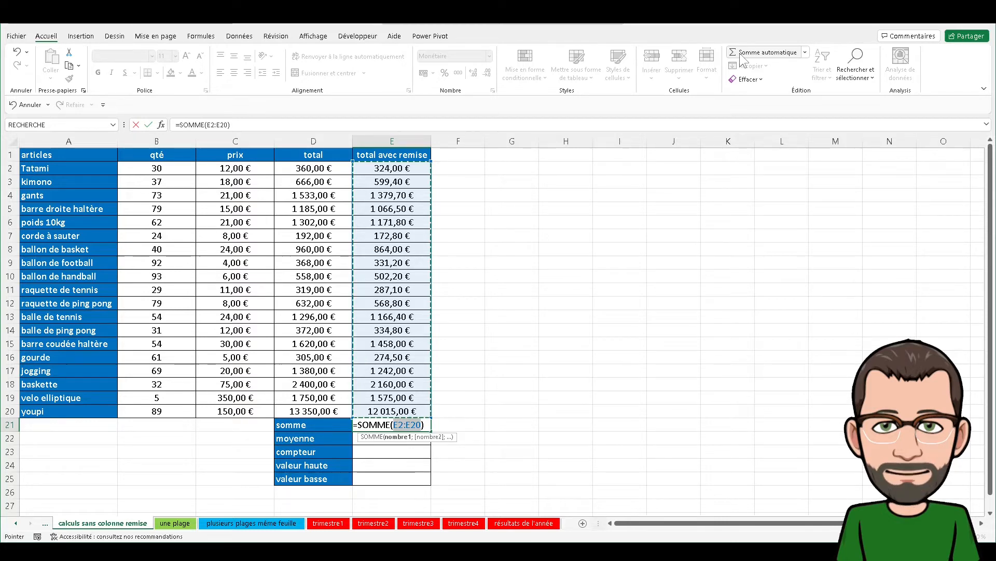
key("Return")
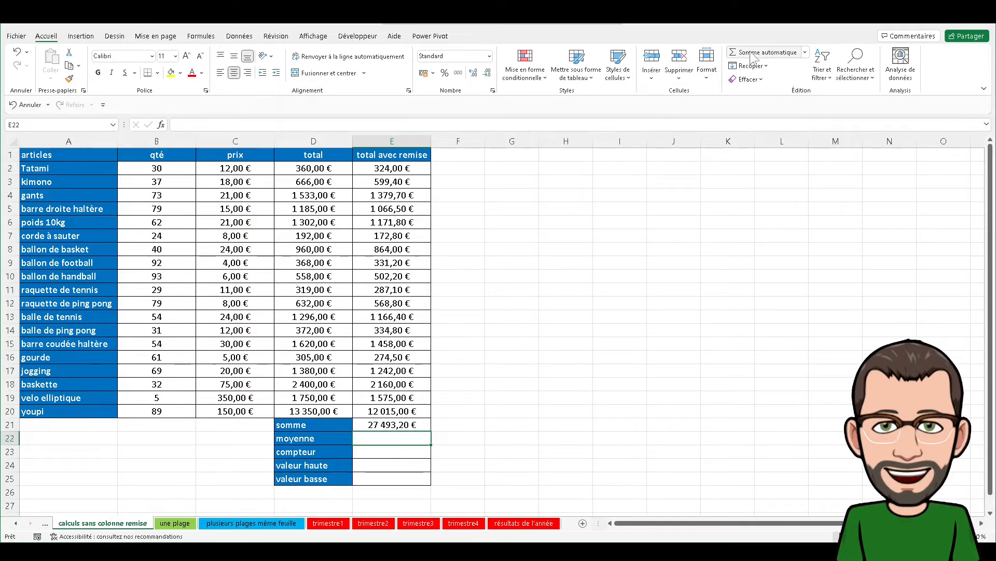
Insert the MOYENNE function in the moyenne cell E22, with its range set to E2:E20
left_click(807, 54)
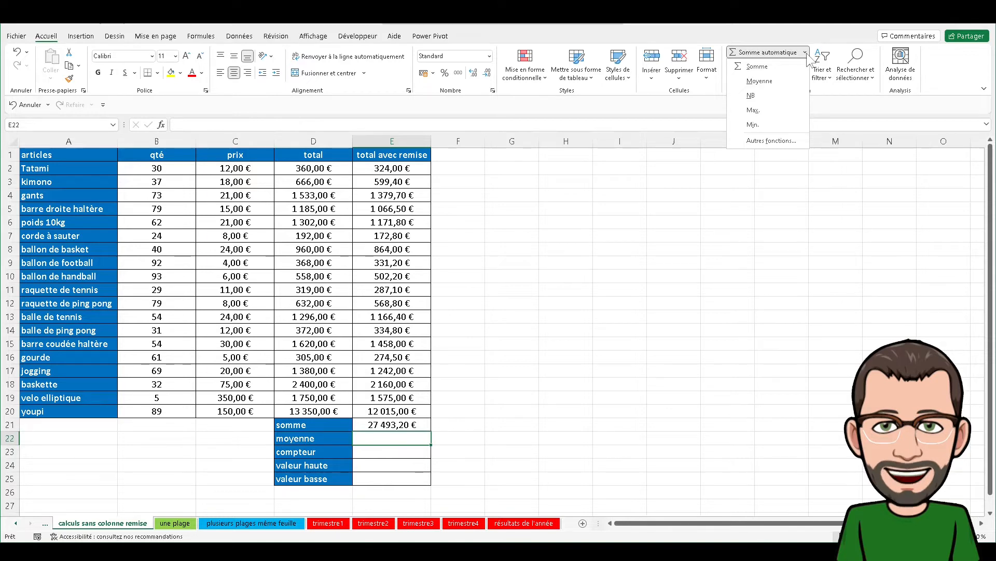
left_click(783, 78)
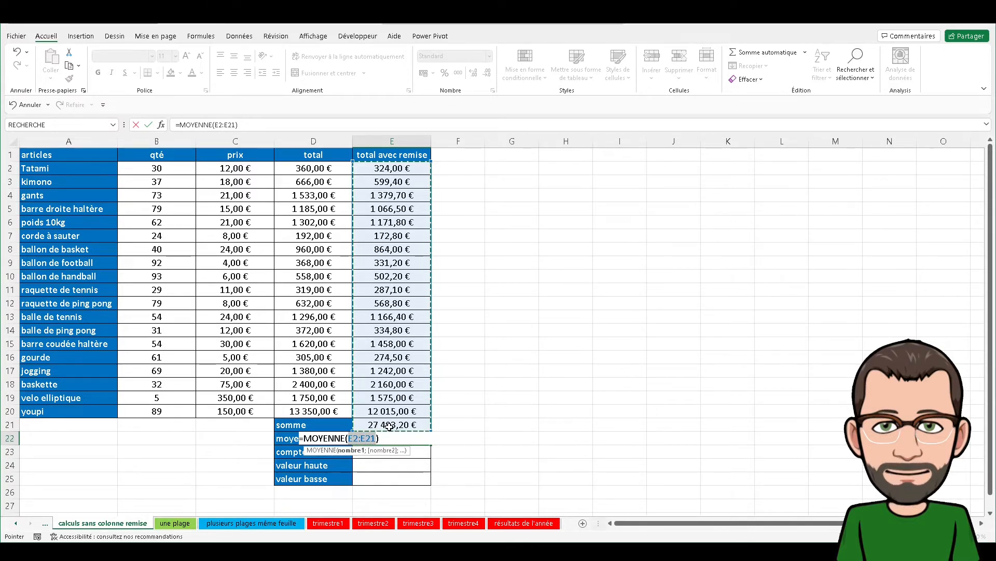
left_click_drag(389, 167, 381, 409)
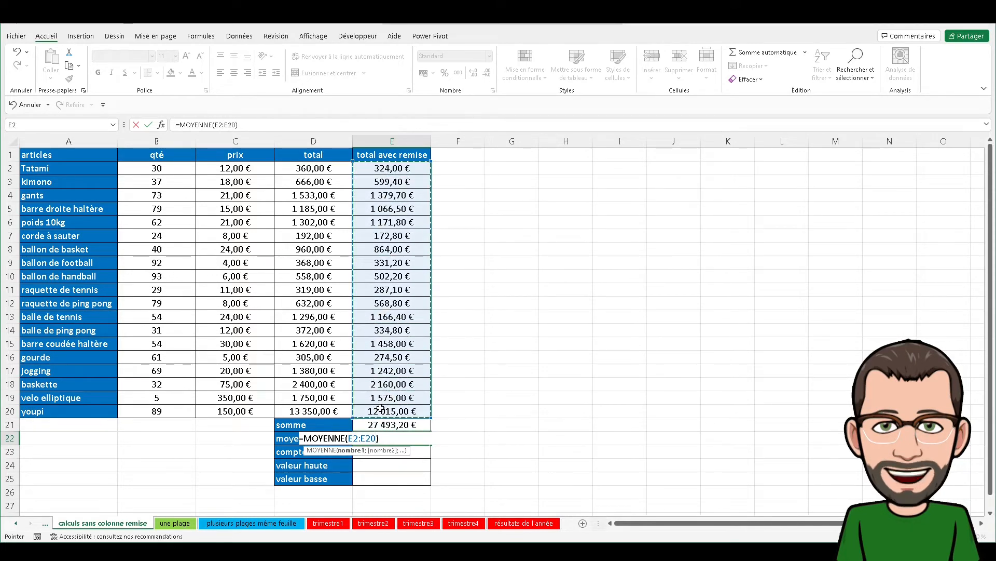
key("Return")
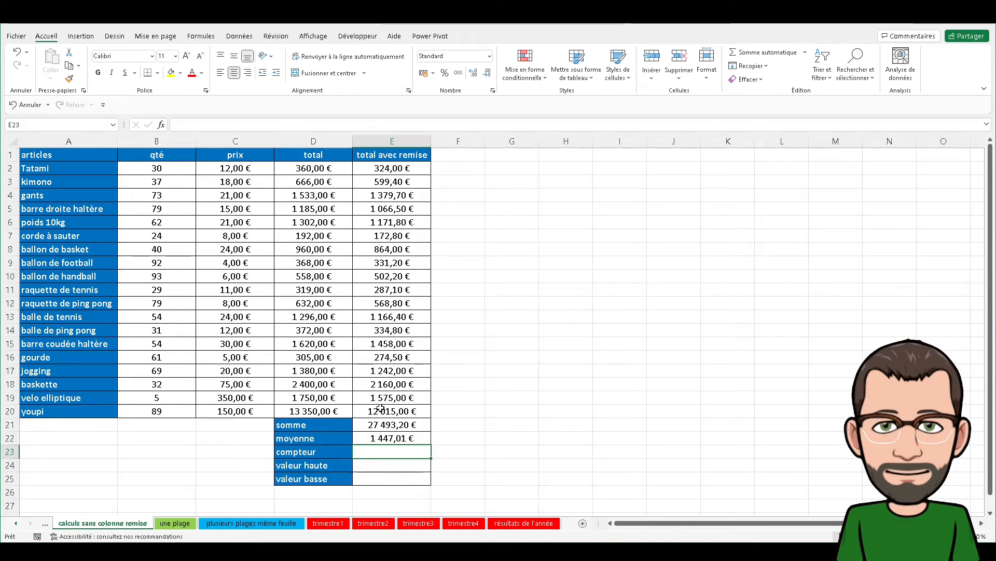
Insert the NB function in the compteur cell E23 to count the values in E2:E20
left_click(805, 52)
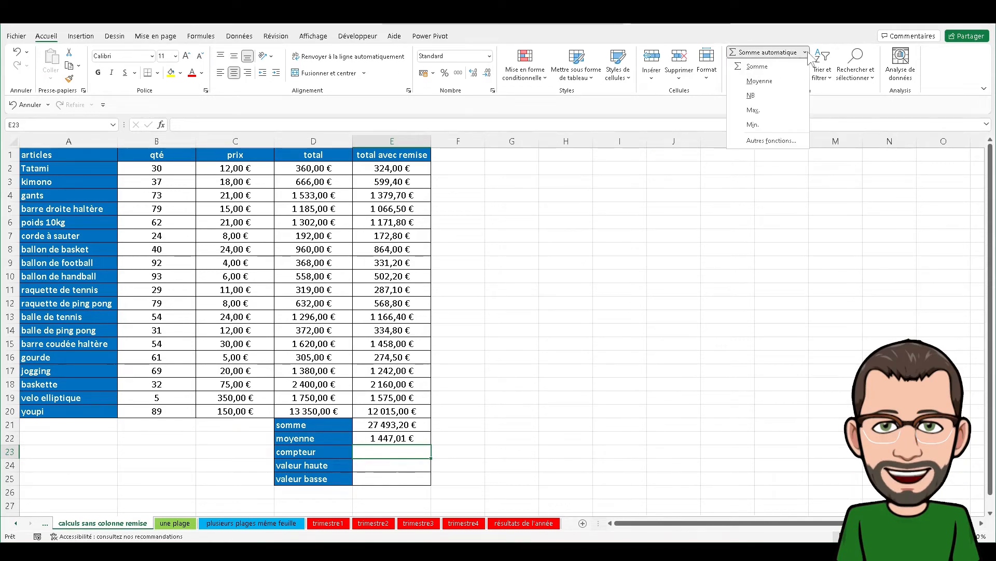
left_click(751, 96)
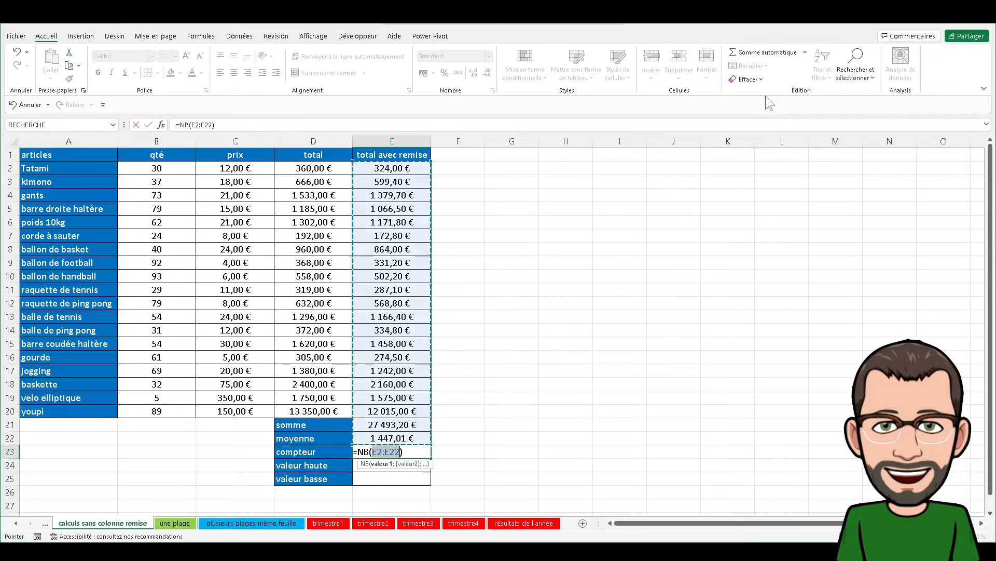
left_click_drag(382, 169, 387, 405)
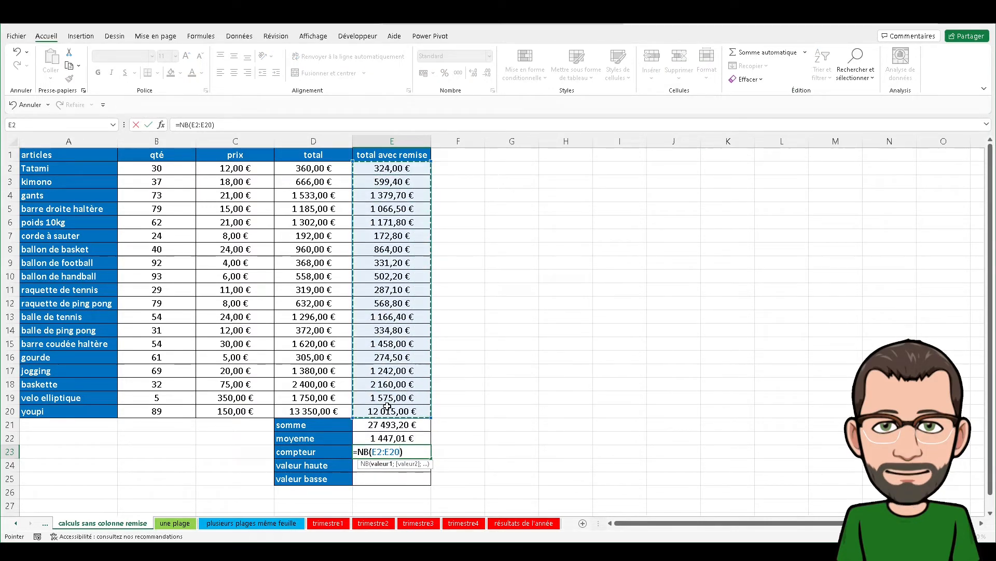
key("Return")
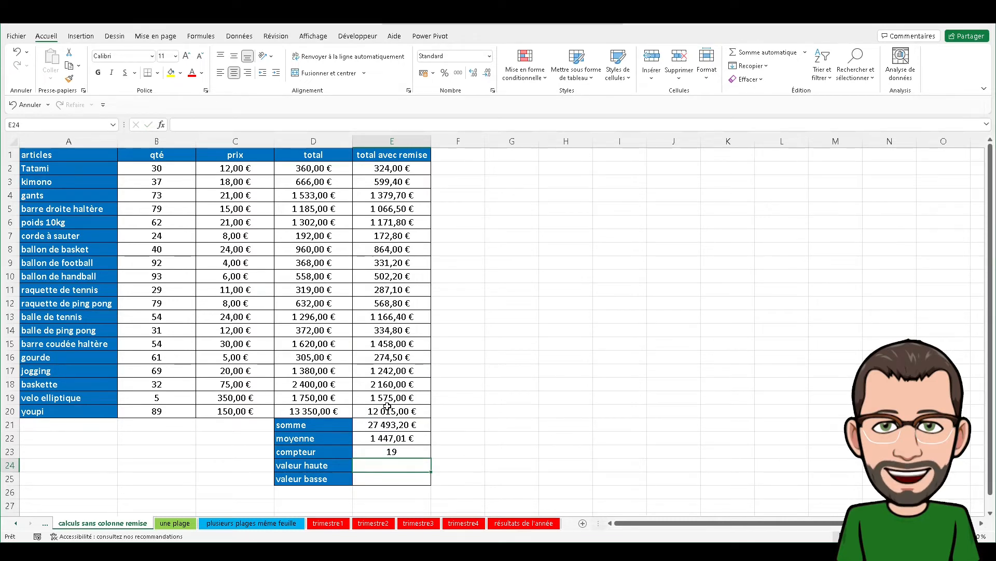
left_click_drag(384, 169, 373, 411)
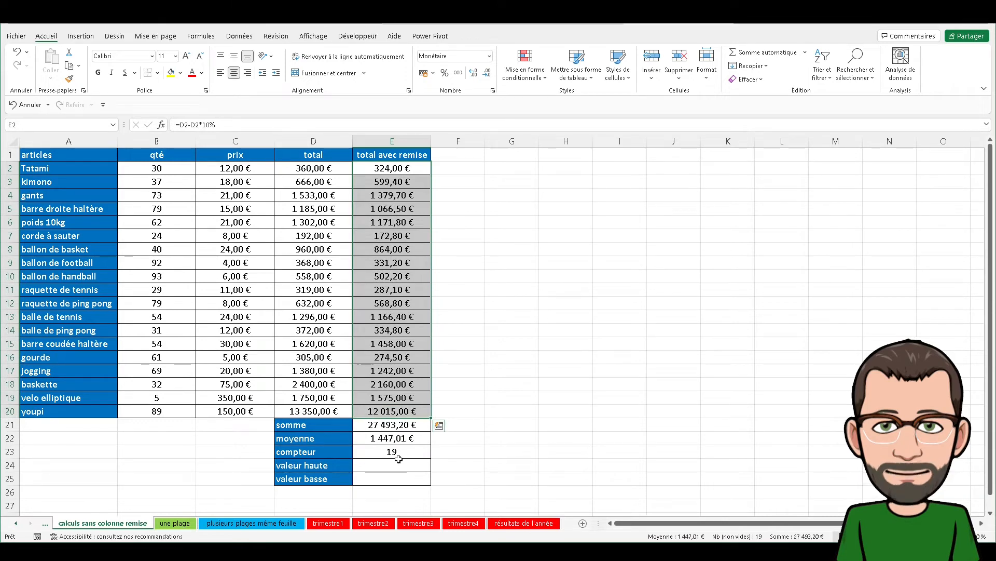
left_click(377, 441)
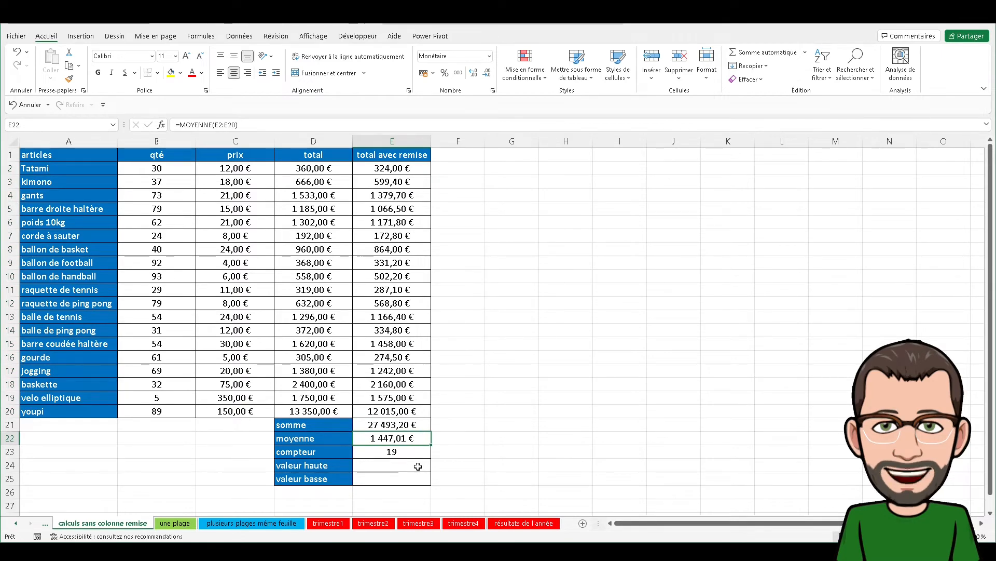
Insert the MAX function in the valeur haute cell E24, with its range set to E2:E20
left_click(418, 466)
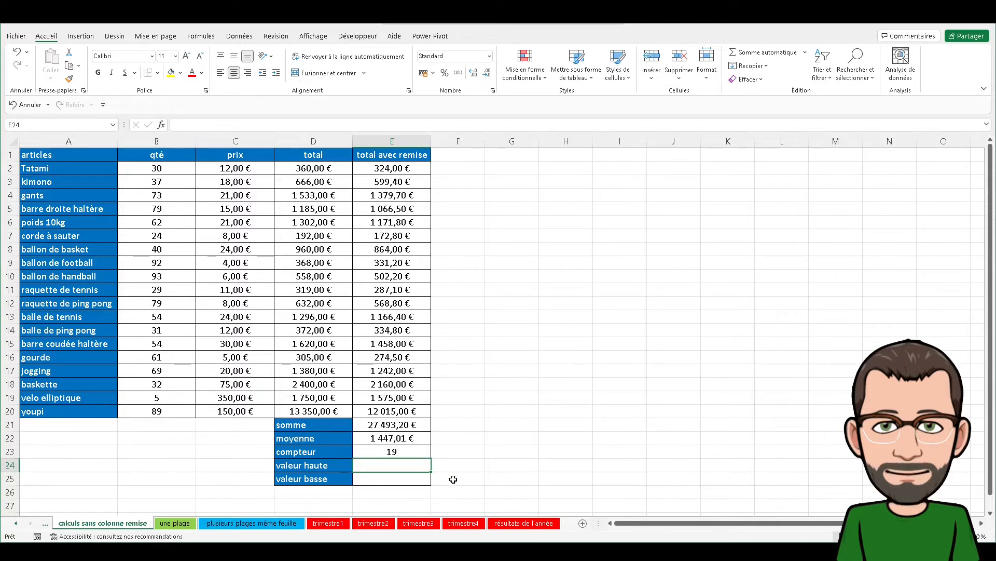
left_click(805, 52)
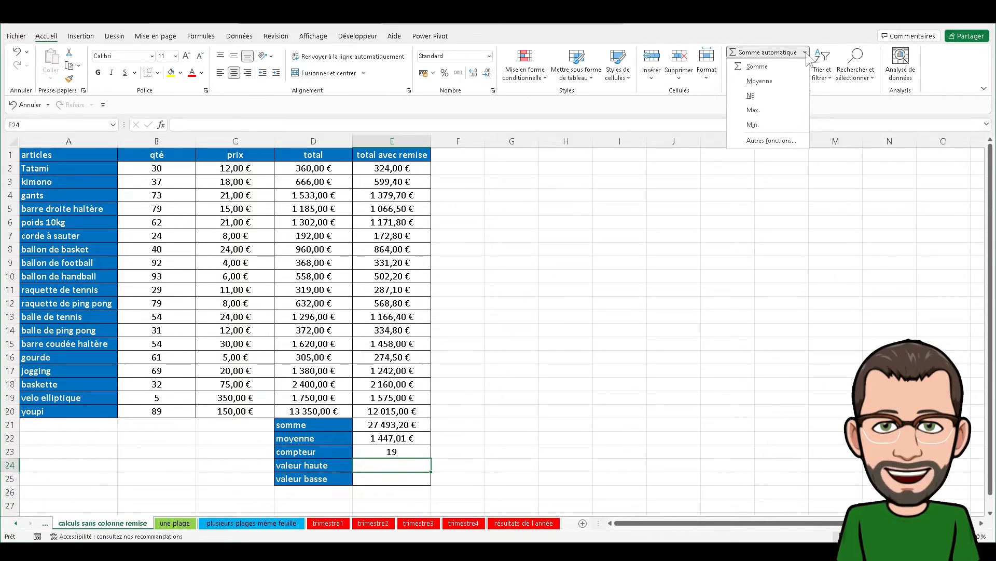
left_click(752, 110)
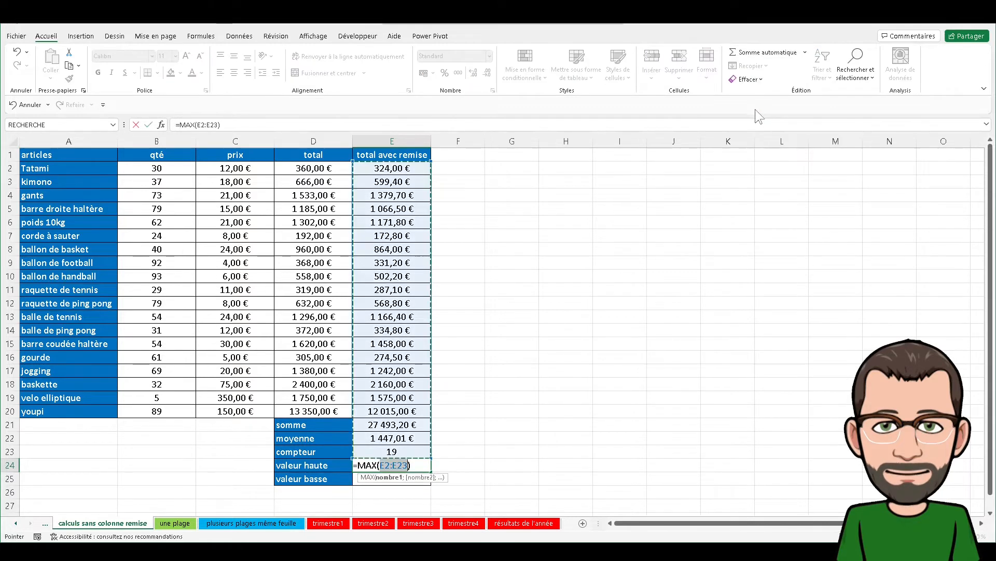
left_click_drag(376, 169, 371, 410)
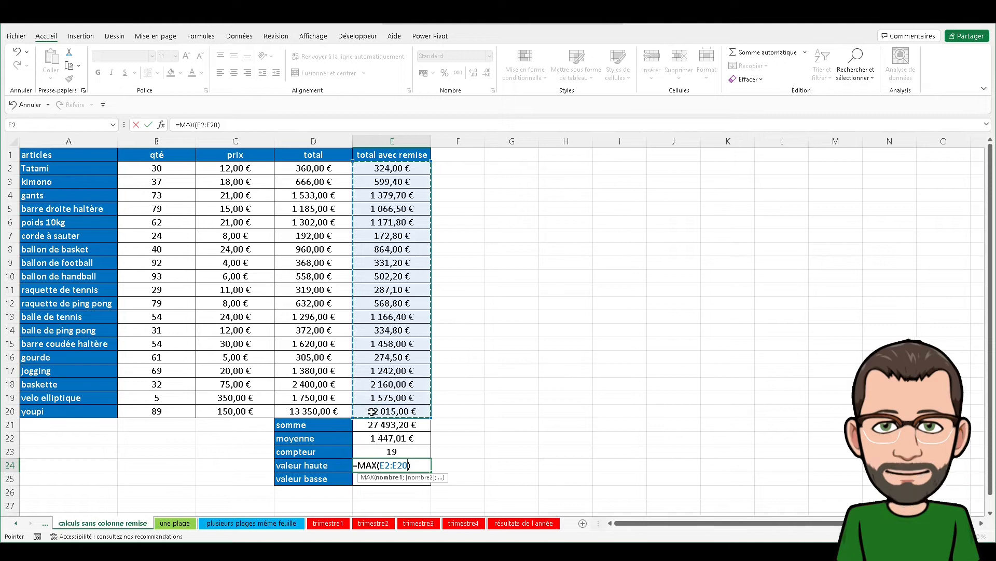
key("Return")
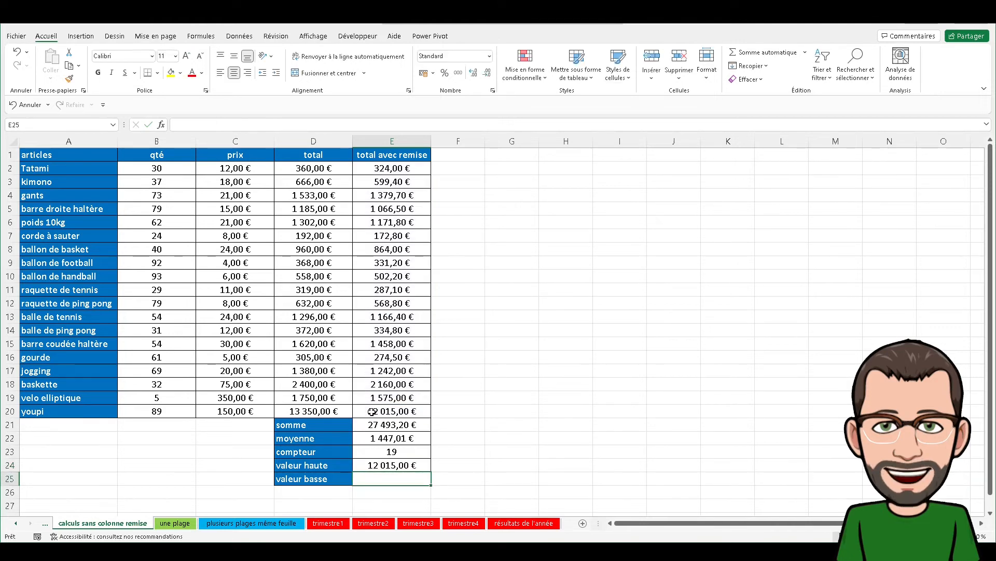
left_click(372, 411)
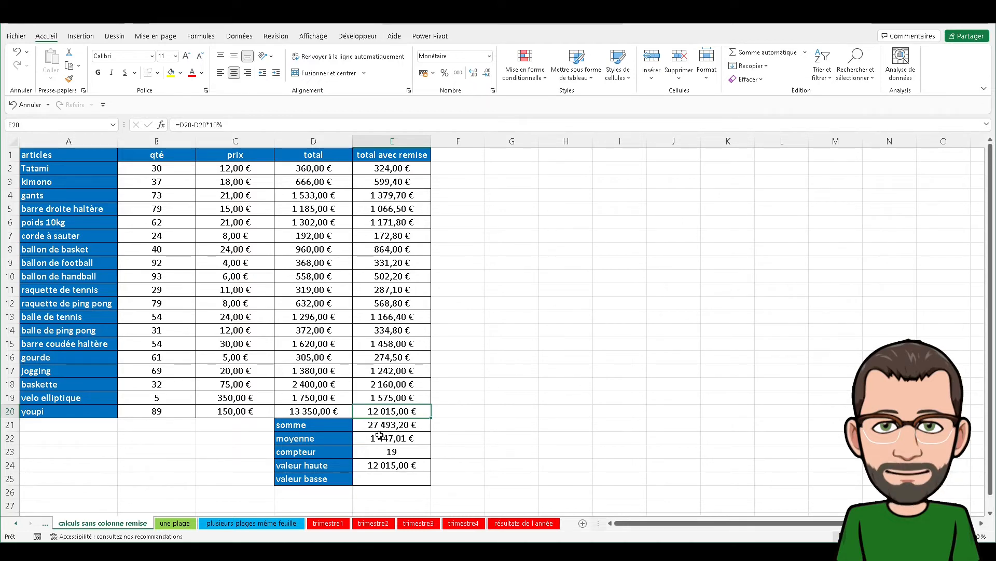
Insert the MIN function in the valeur basse cell E25, with its range set to E2:E20
left_click(395, 481)
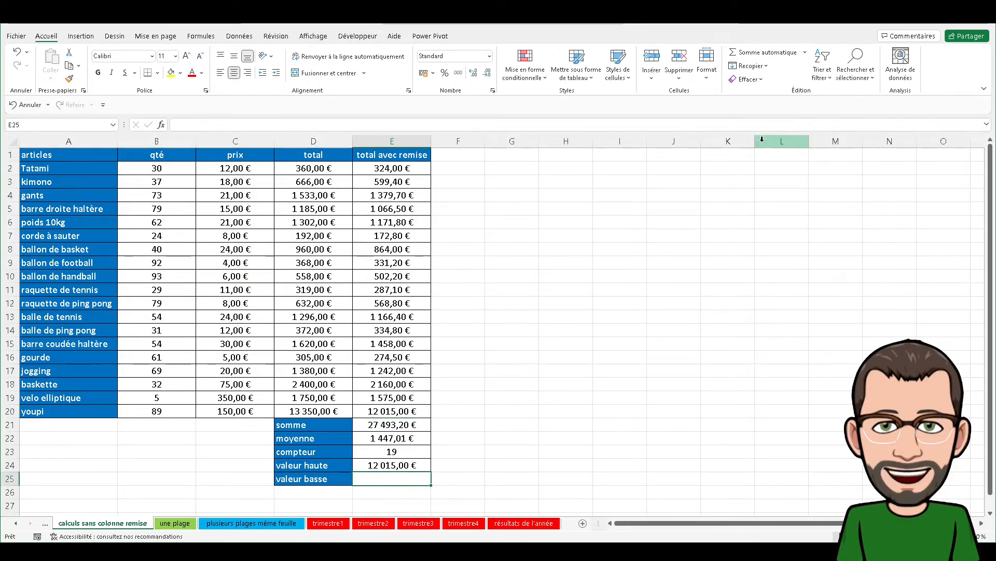
left_click(806, 53)
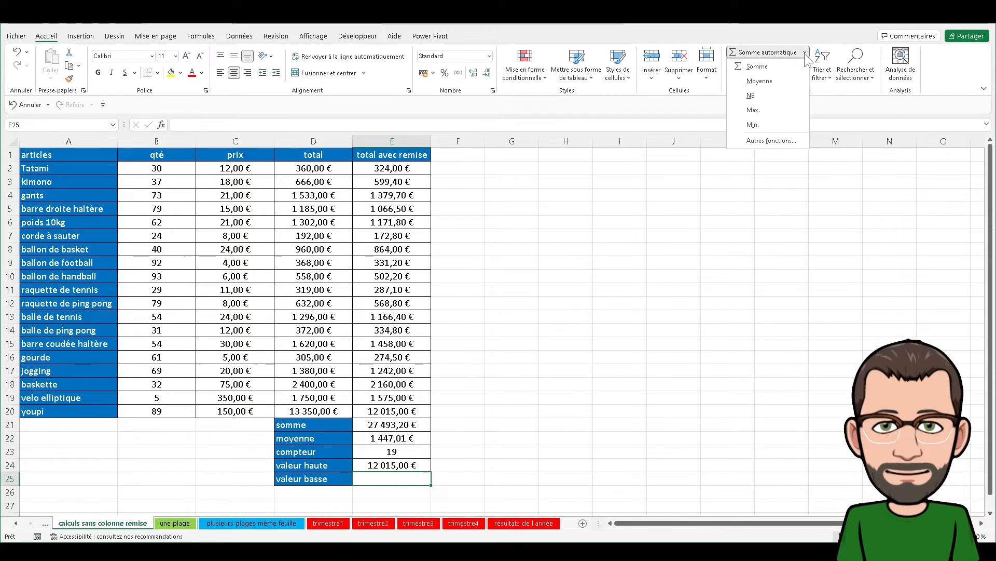
left_click(753, 124)
left_click_drag(380, 169, 383, 404)
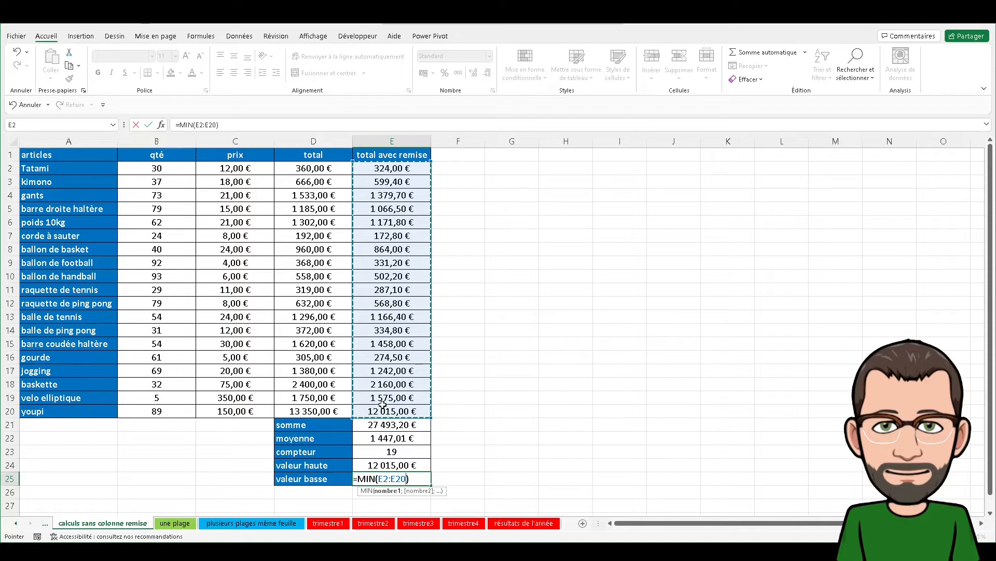
key("Return")
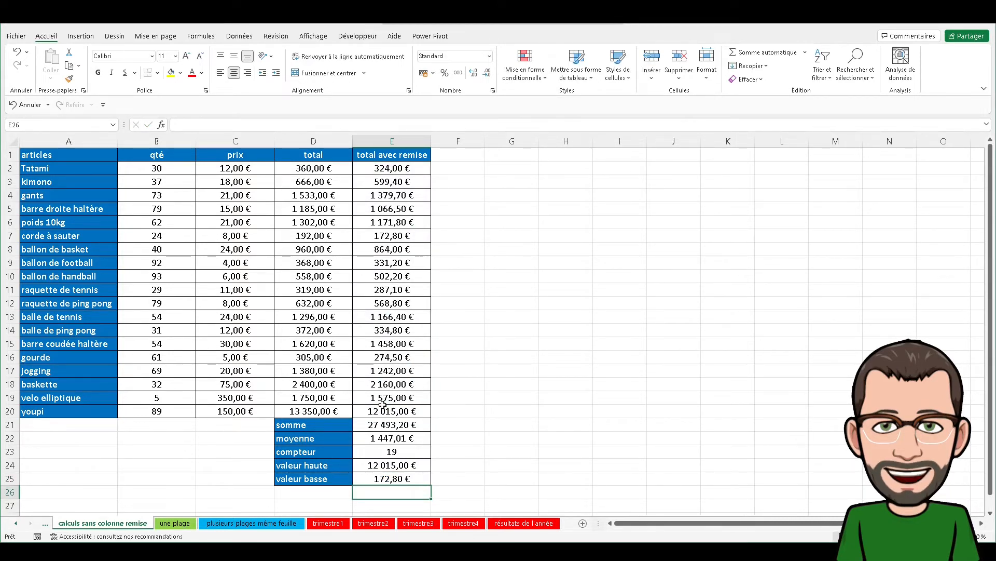
left_click(393, 235)
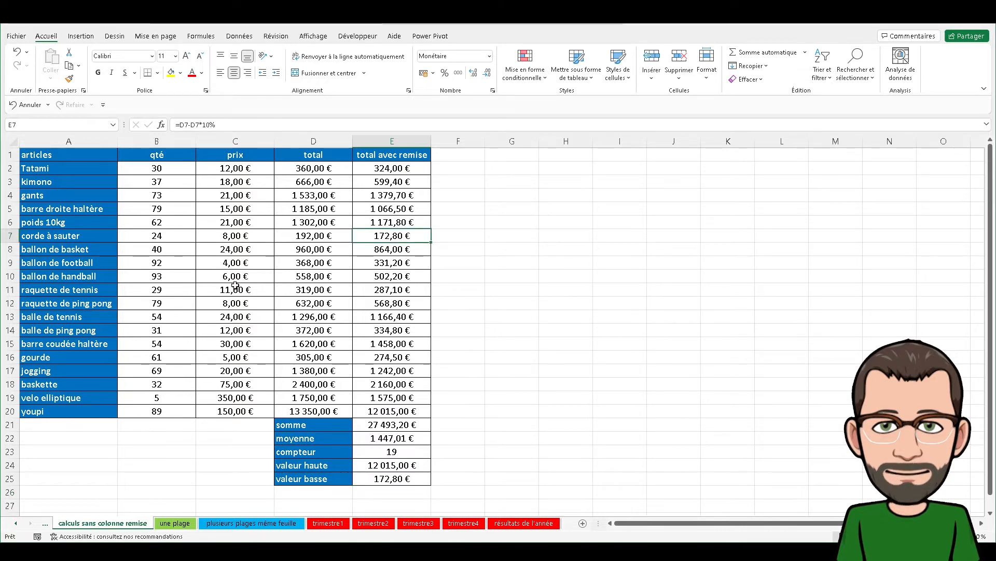
left_click_drag(164, 171, 270, 397)
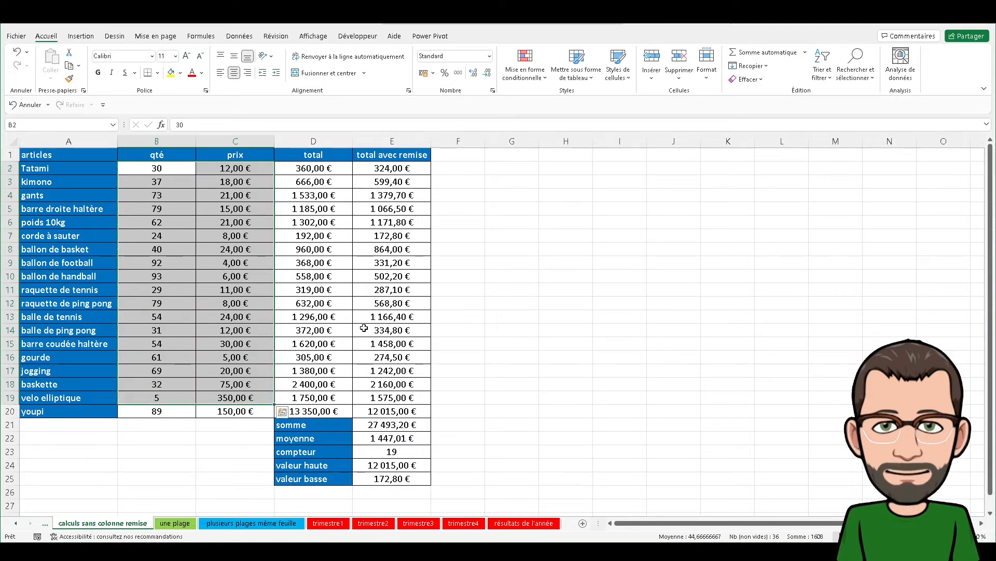
left_click_drag(326, 169, 366, 169)
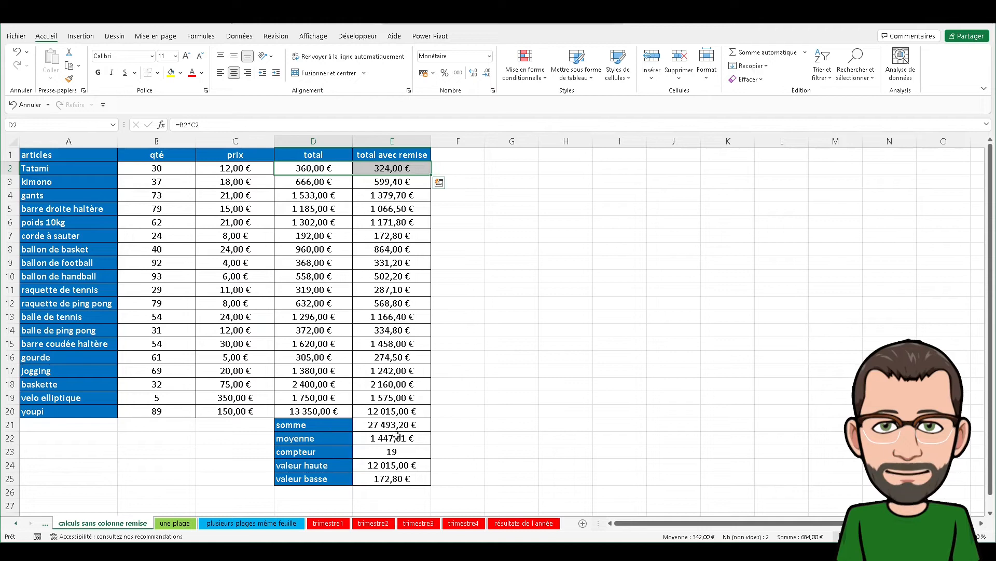
left_click_drag(400, 424, 394, 475)
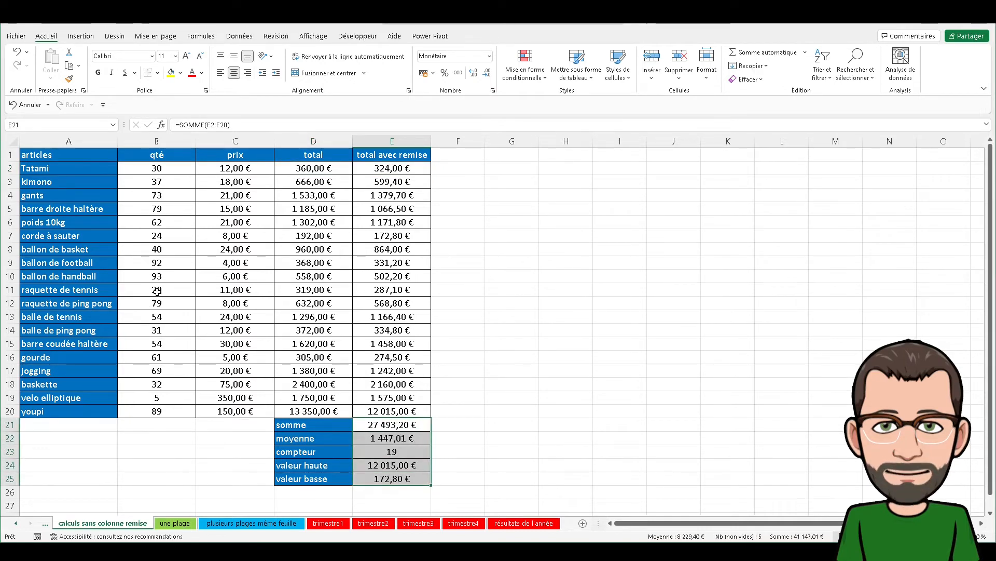
left_click(229, 294)
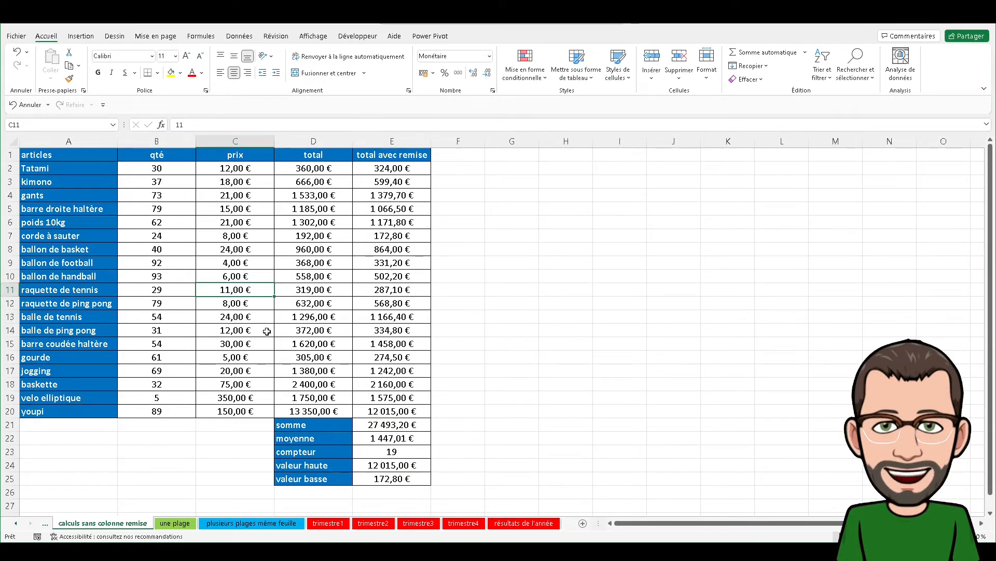
Set the raquette de tennis price in C11 to 110 and check the somme and compteur formulas
type("11")
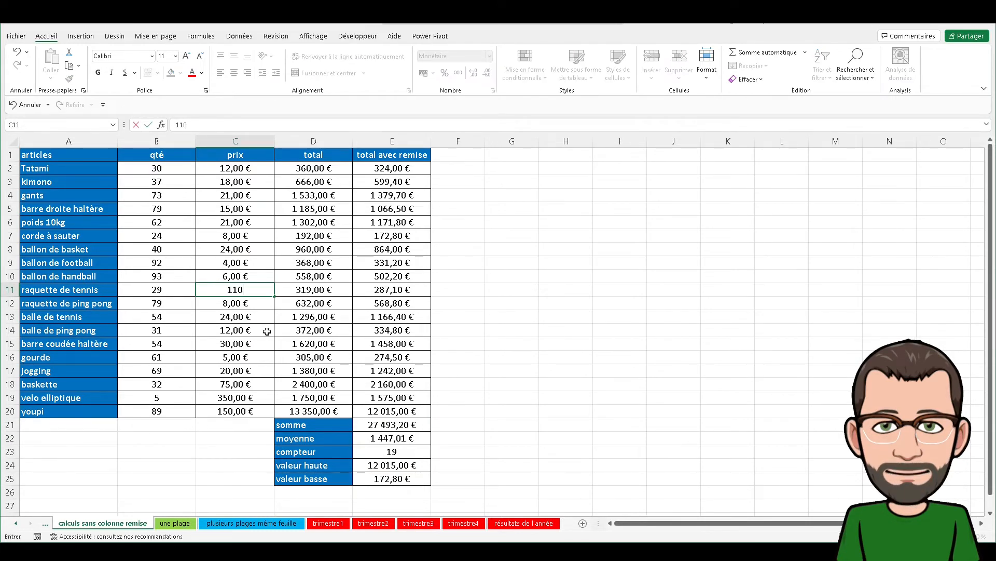
type("0")
key("Return")
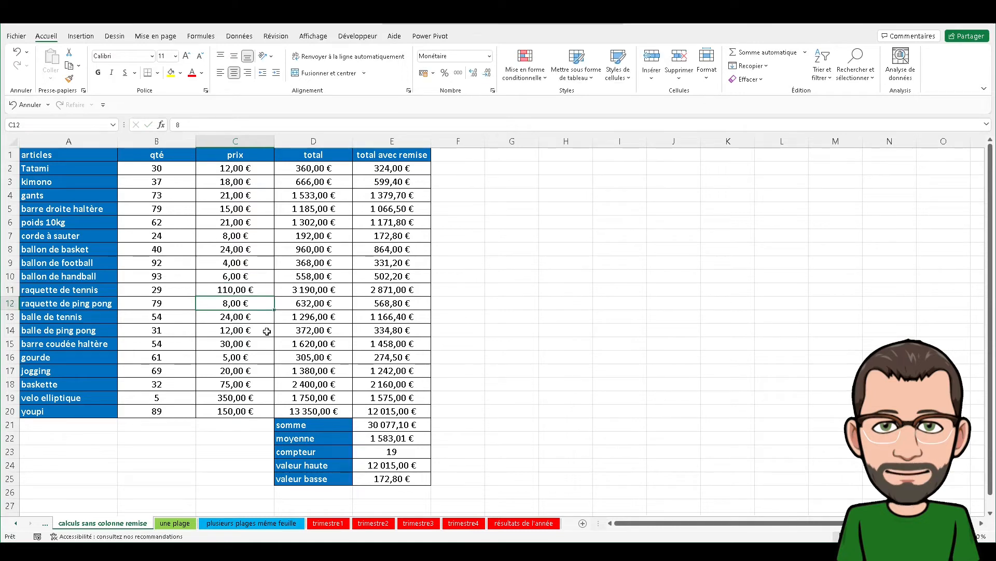
left_click(395, 427)
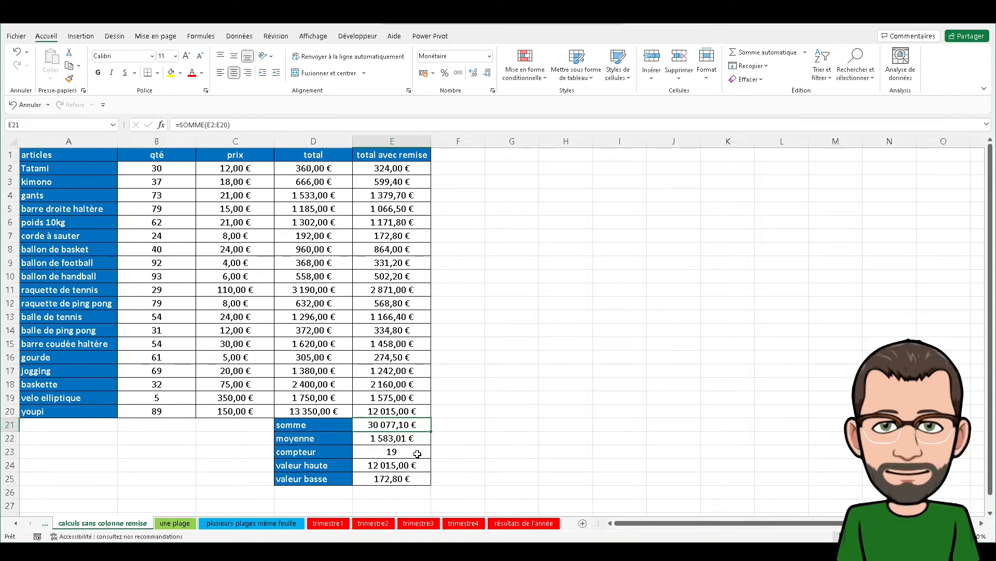
left_click(404, 454)
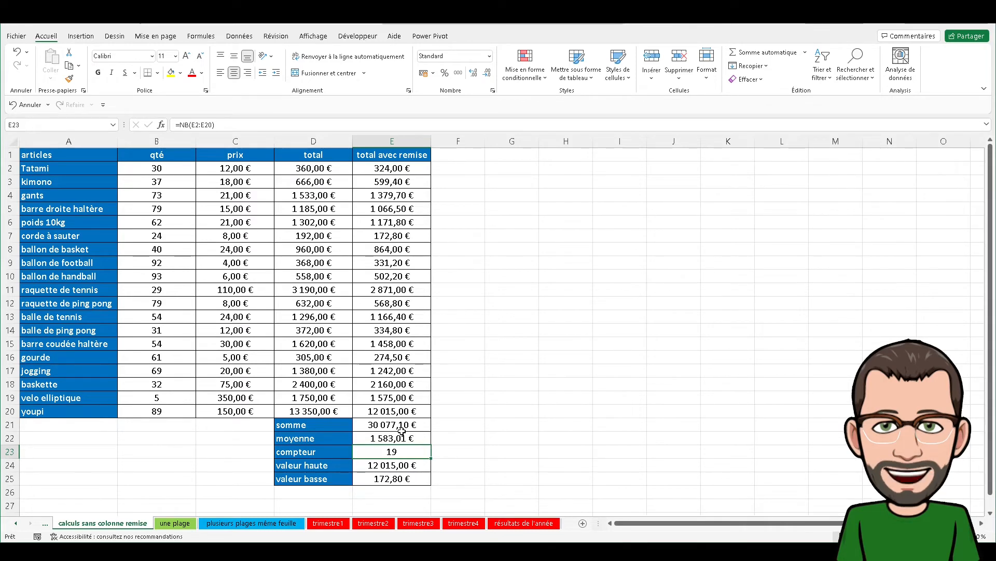
On the "une plage" sheet, insert the SOMME function in the somme cell B6 for the range B2:M4
left_click(183, 523)
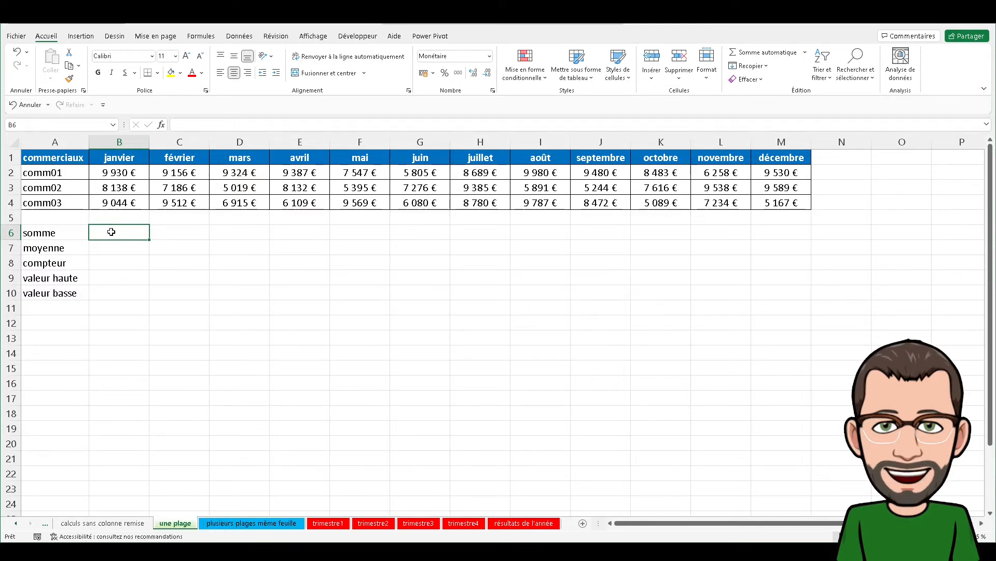
left_click(751, 54)
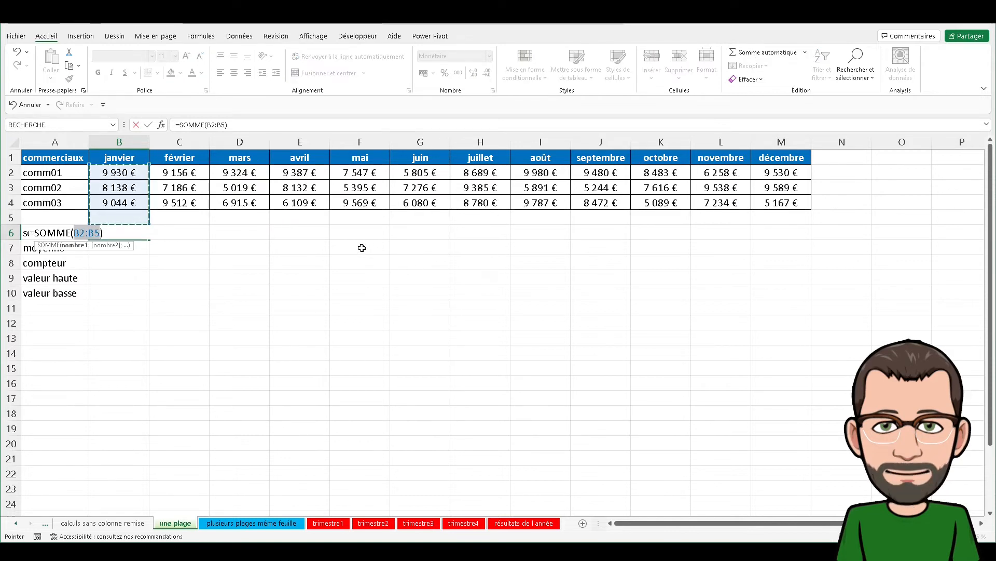
left_click_drag(108, 166, 761, 203)
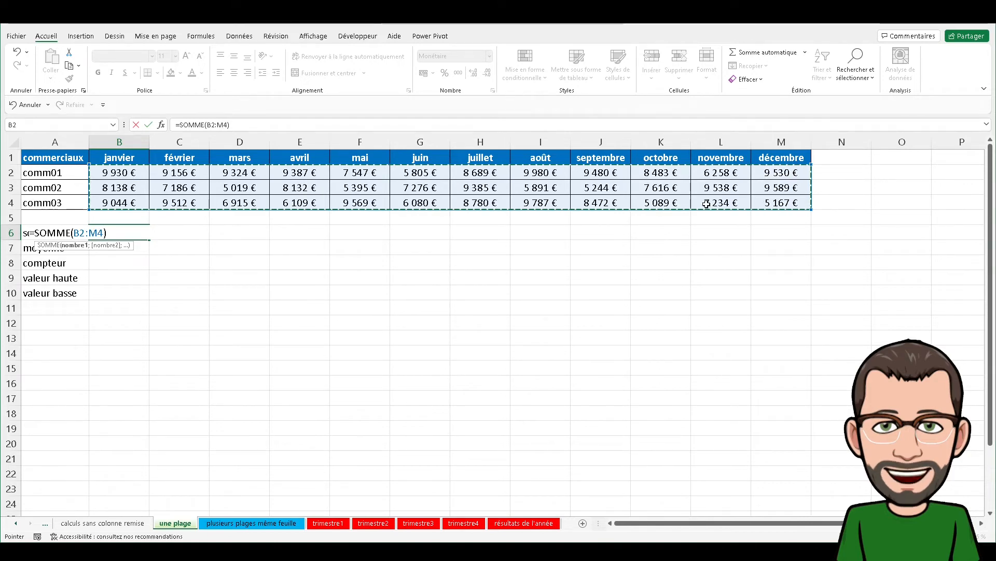
key("Return")
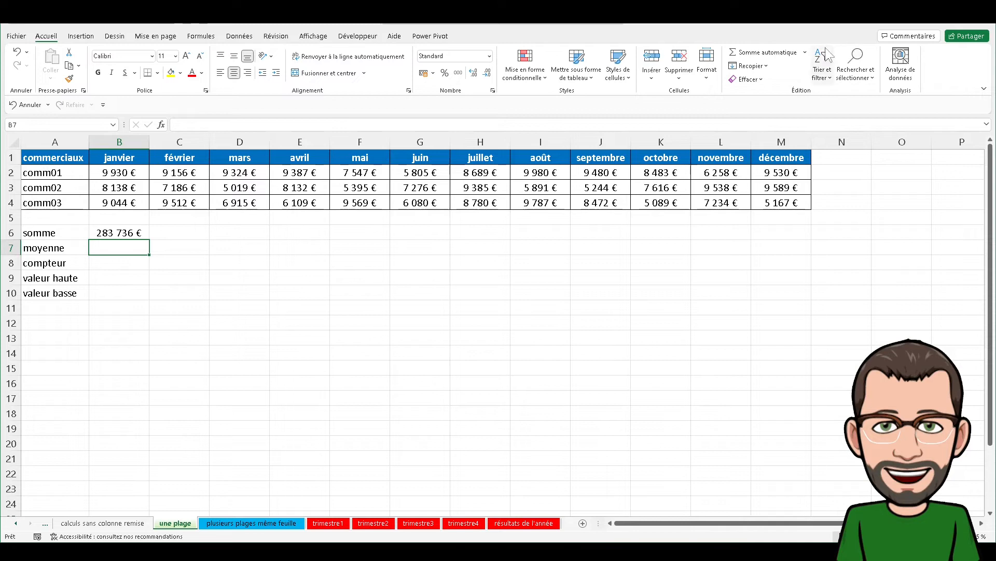
Insert the MOYENNE function in the moyenne cell B7, with its range set to B2:M4
left_click(805, 53)
left_click(770, 84)
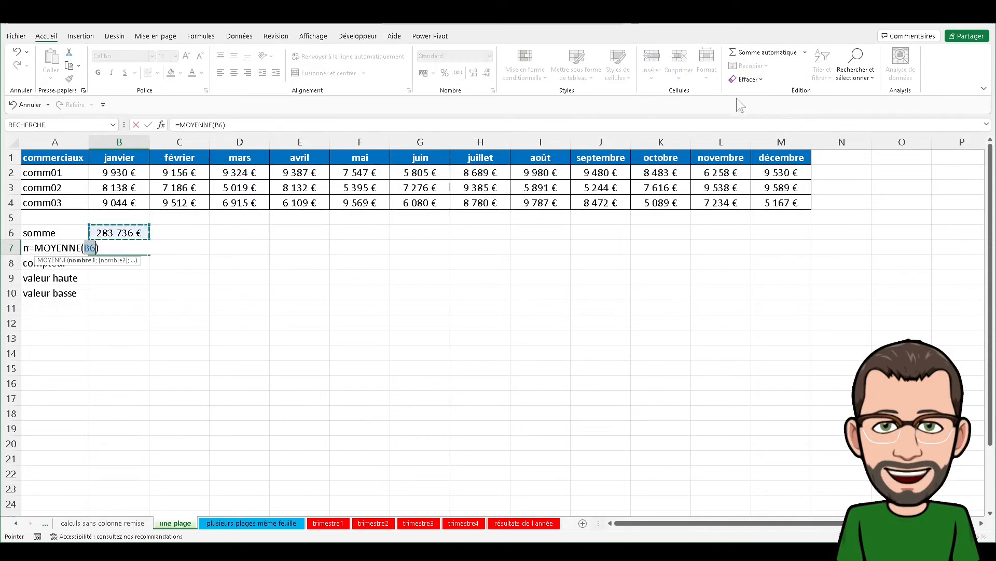
mouse_move(121, 170)
left_mouse_down()
mouse_move(447, 200)
mouse_move(775, 202)
left_mouse_up()
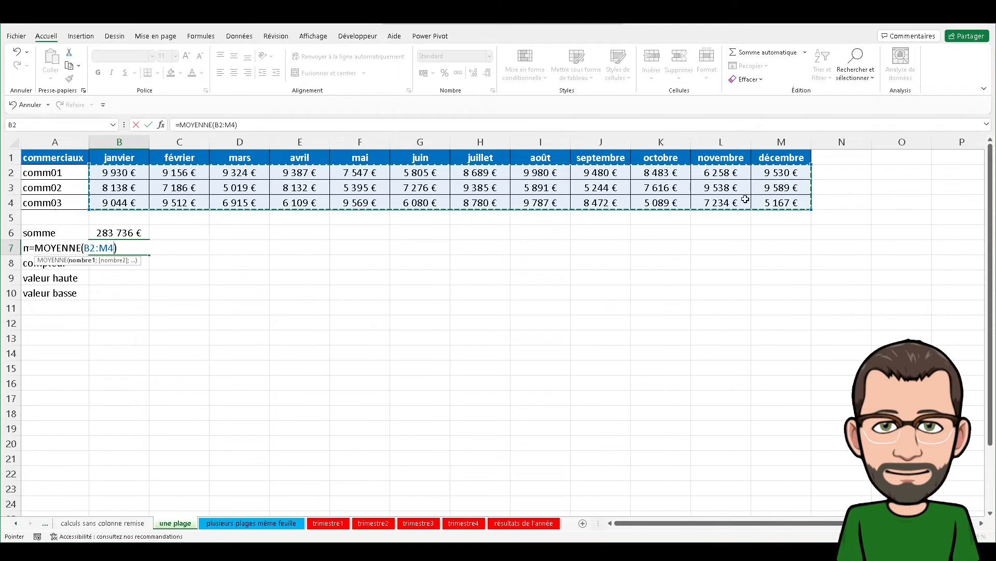
key("Return")
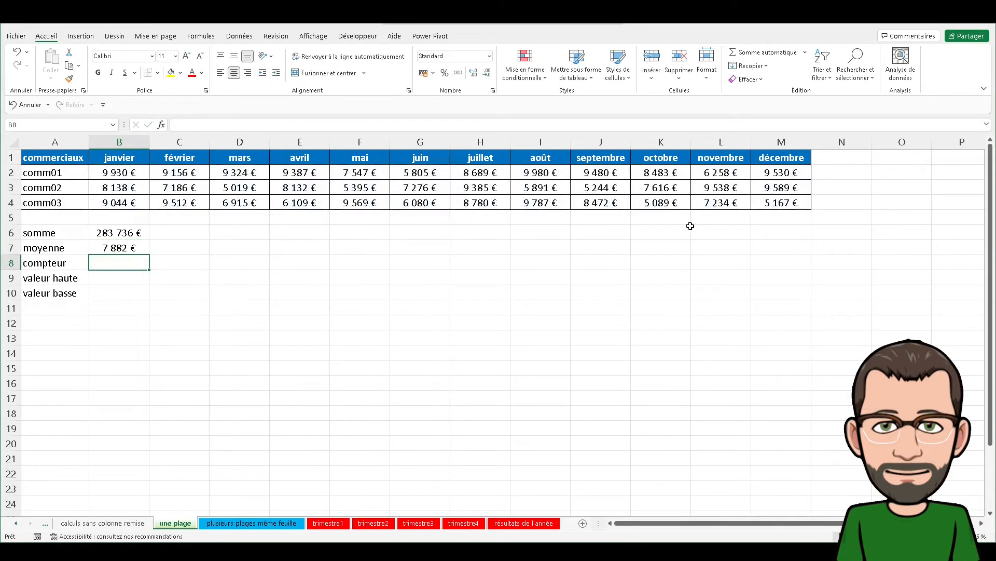
Insert the NB function in the compteur cell B8 to count the values in B2:M4
left_click(805, 52)
left_click(750, 97)
left_click_drag(119, 172, 781, 203)
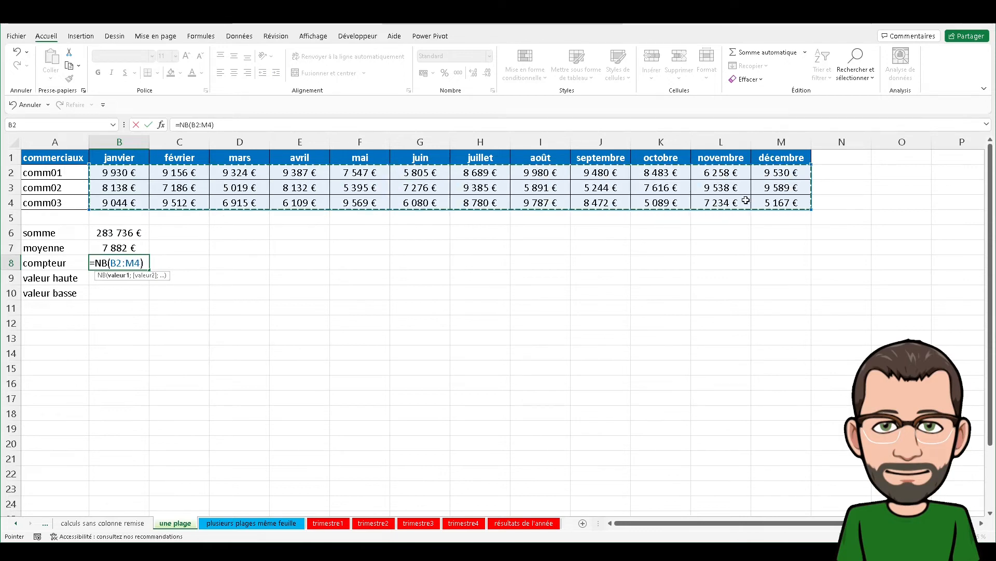
key("Return")
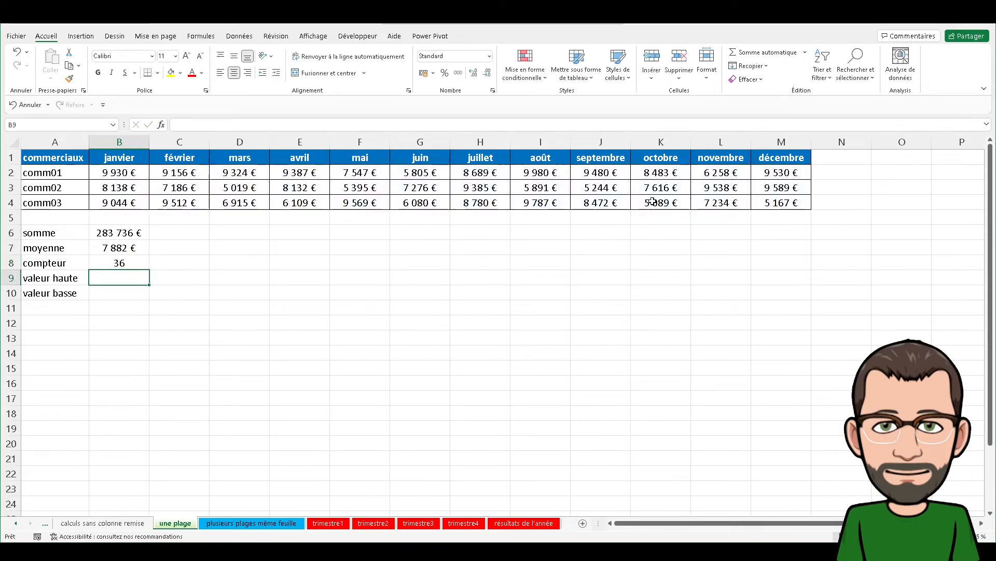
Insert the MAX function in the valeur haute cell B9, with its range set to B2:M4
left_click(806, 53)
left_click(744, 104)
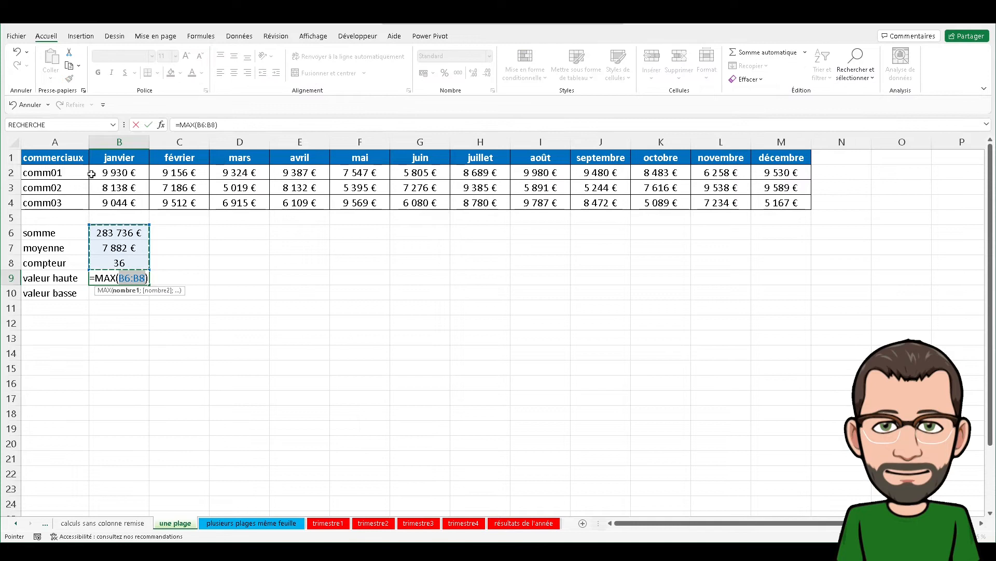
left_click_drag(116, 176, 789, 203)
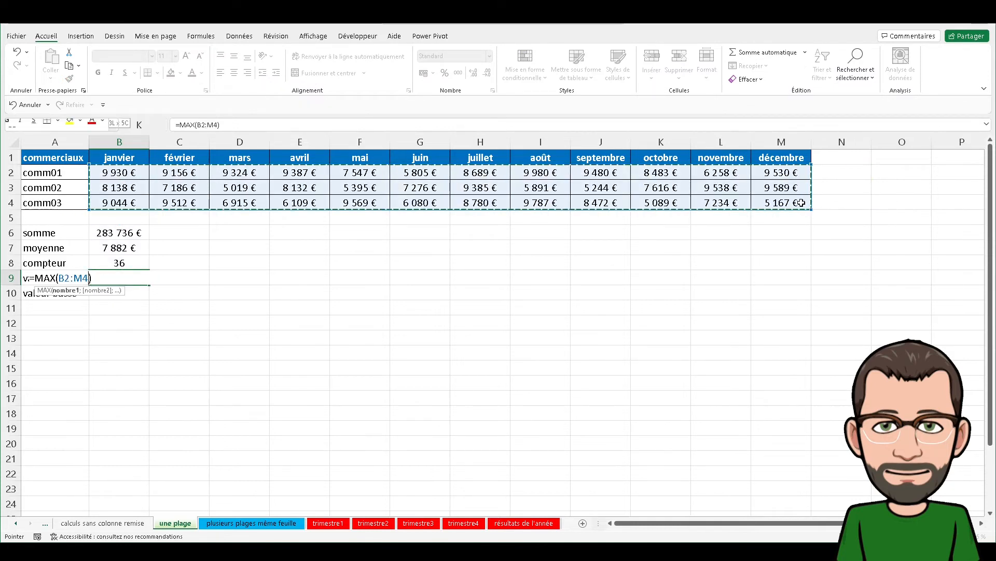
key("Return")
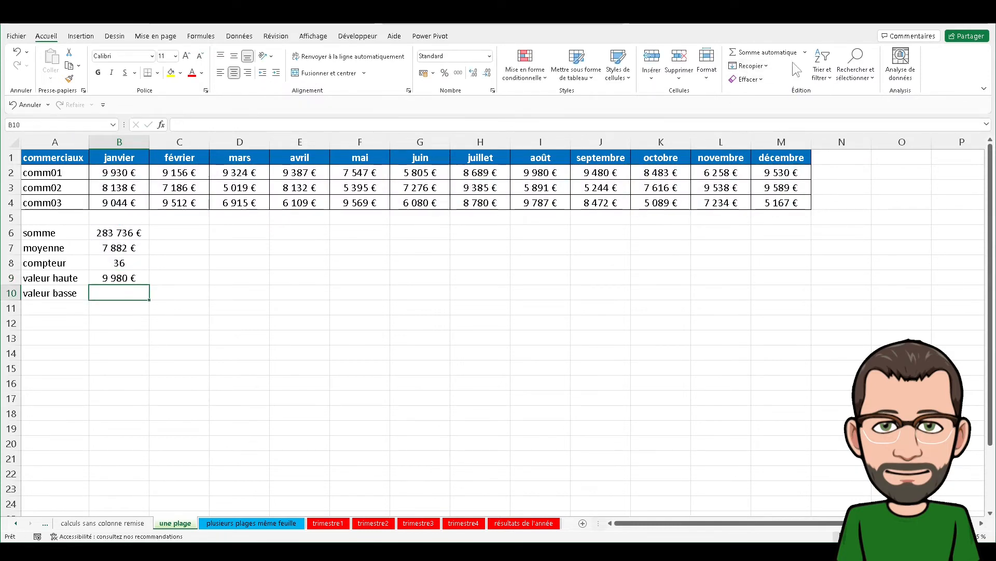
Insert the MIN function in the valeur basse cell B10, with its range set to B2:M4
left_click(806, 53)
left_click(752, 125)
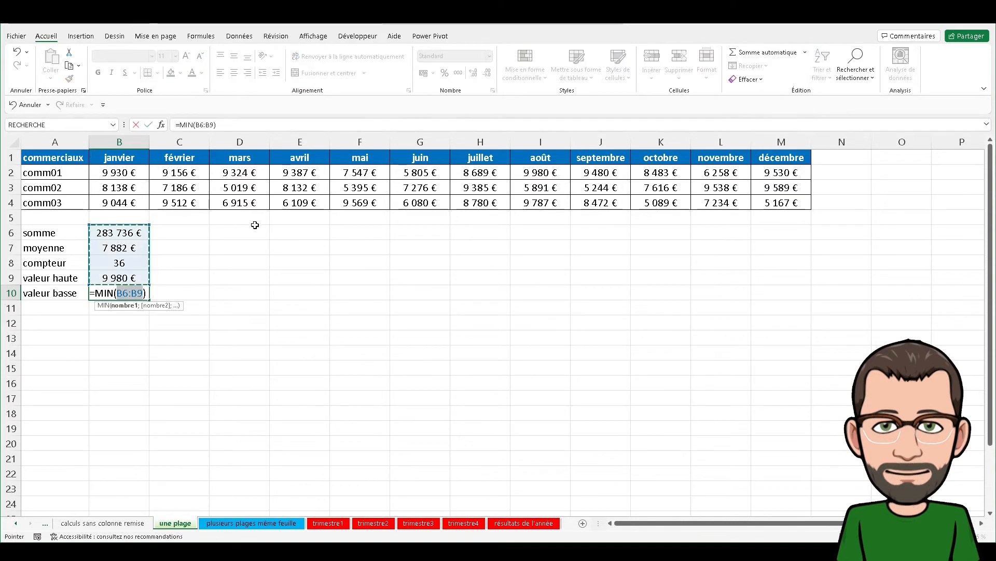
left_click_drag(101, 181, 767, 203)
key("Return")
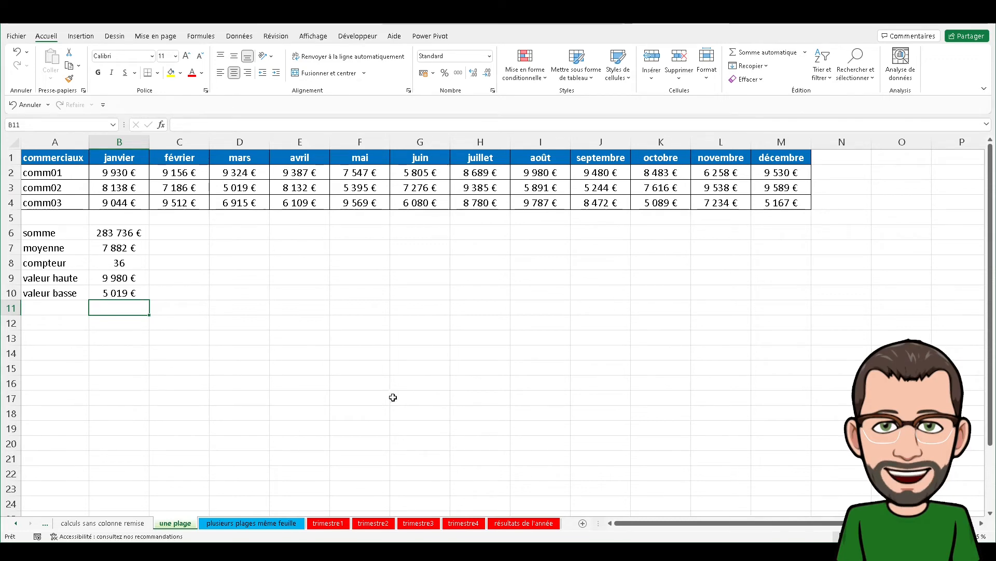
On the "plusieurs plages même feuille" sheet, start a SOMME function in H6 with B2:D4 as its first range
left_click(269, 524)
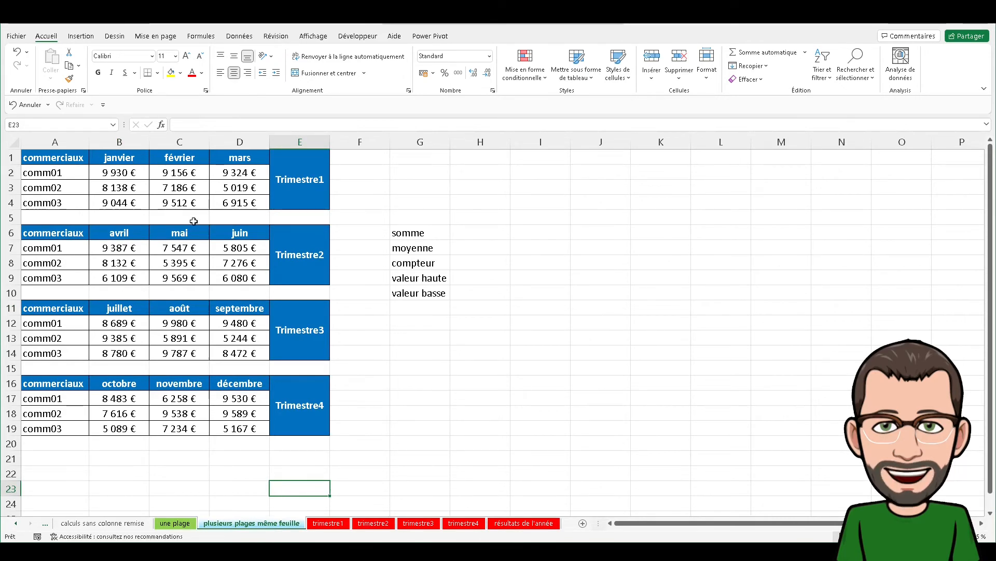
left_click(476, 230)
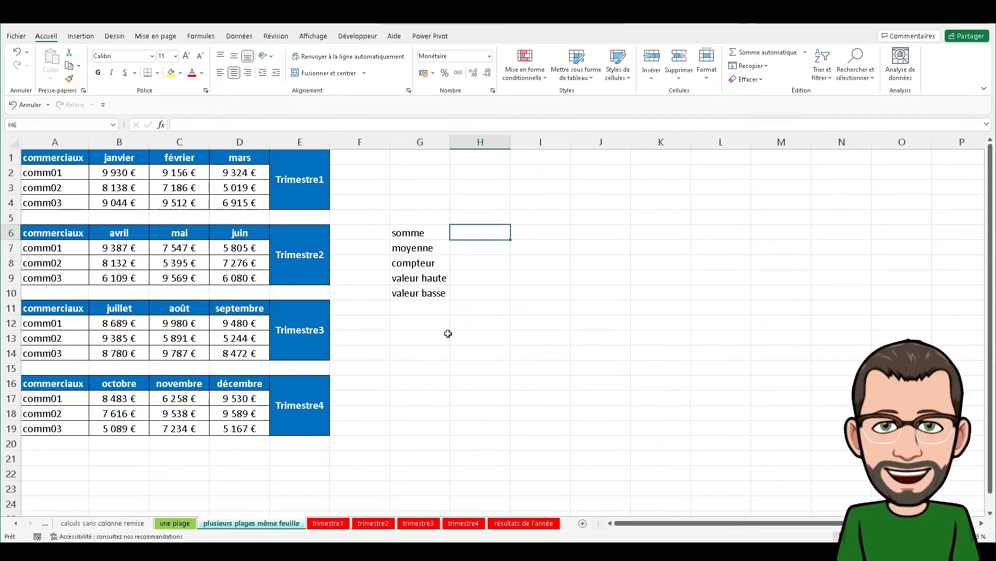
left_click(769, 54)
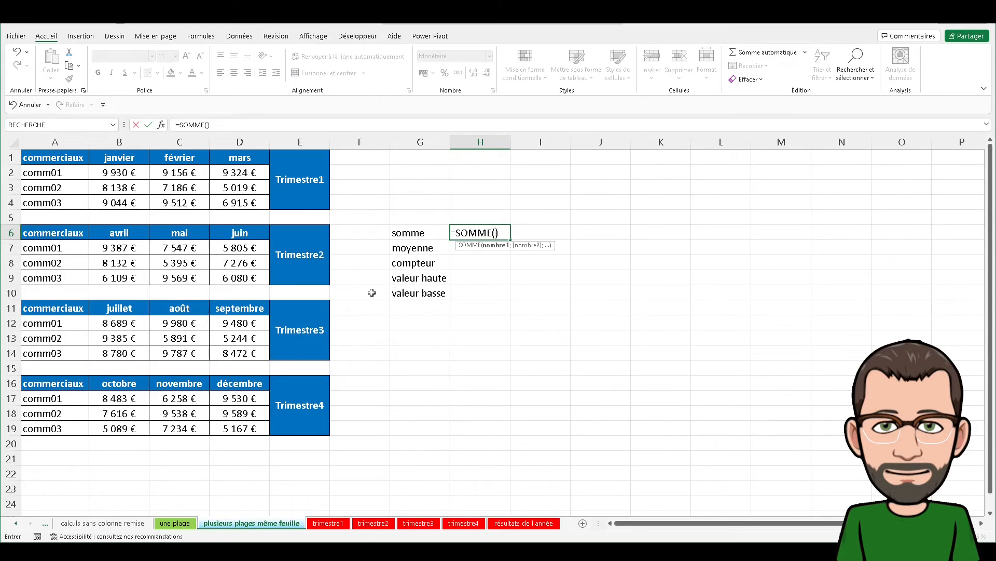
left_click_drag(113, 174, 236, 199)
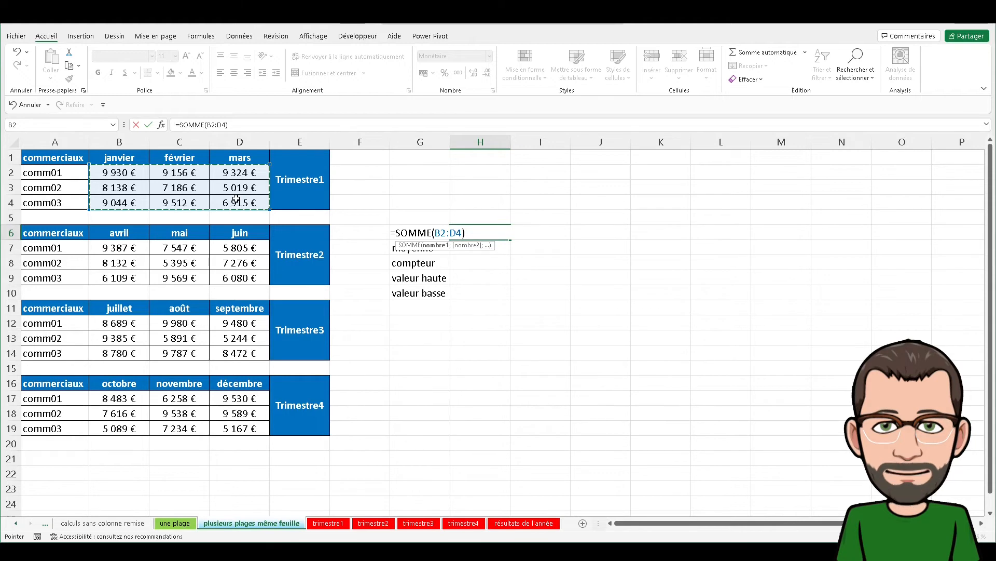
Add the ranges B7:D9, B12:D14 and B17:D19 as further arguments of the SOMME function in H6 and validate it
left_click(161, 126)
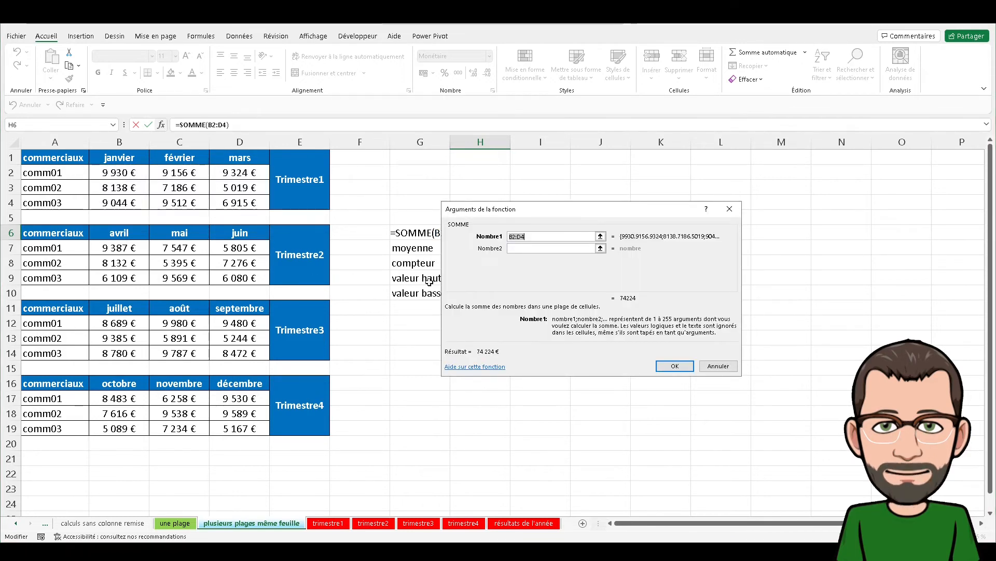
left_click(514, 248)
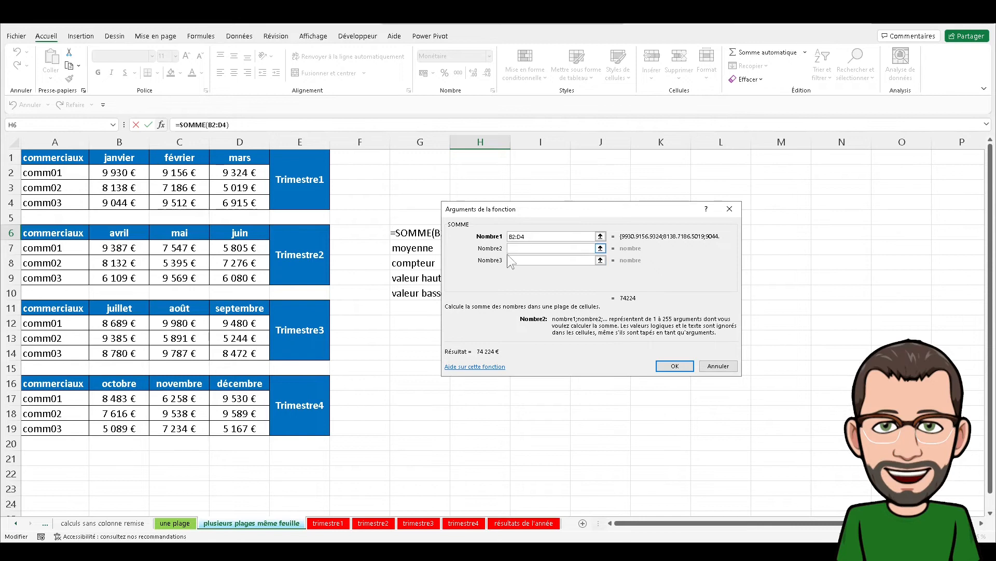
left_click_drag(146, 247, 228, 277)
left_click(516, 261)
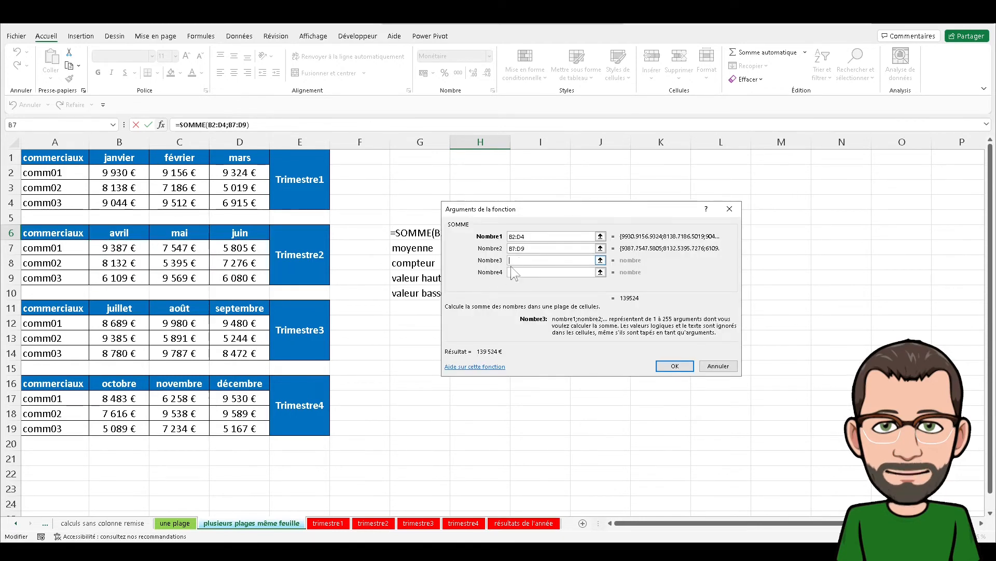
left_click_drag(117, 325, 239, 353)
left_click(518, 275)
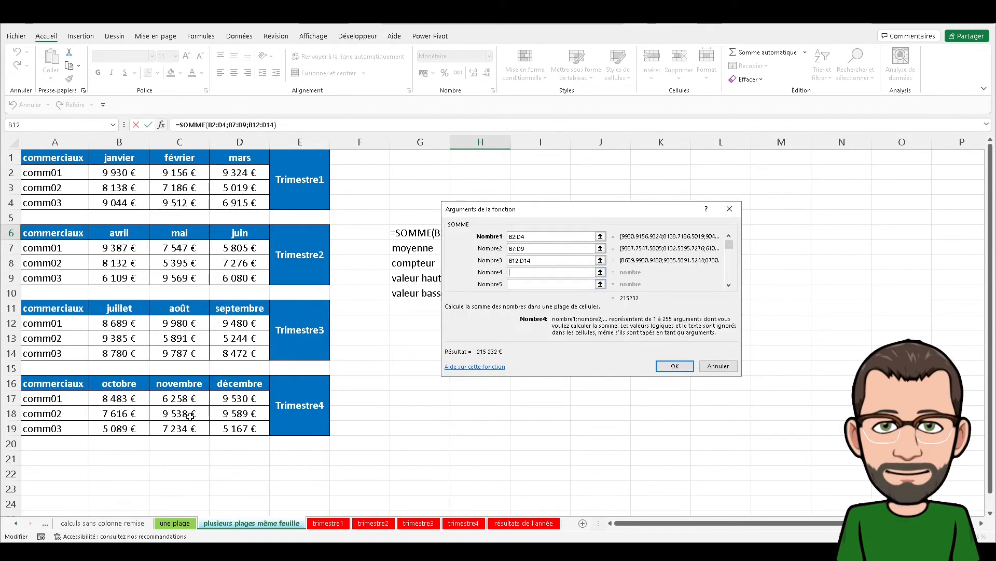
left_click(134, 400)
left_click_drag(134, 400, 244, 426)
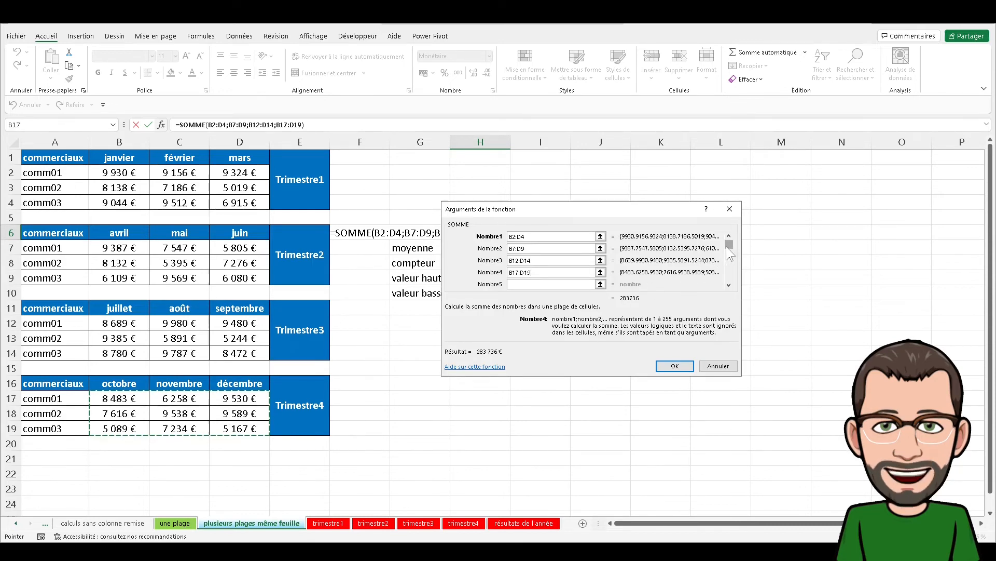
left_click_drag(729, 265, 730, 291)
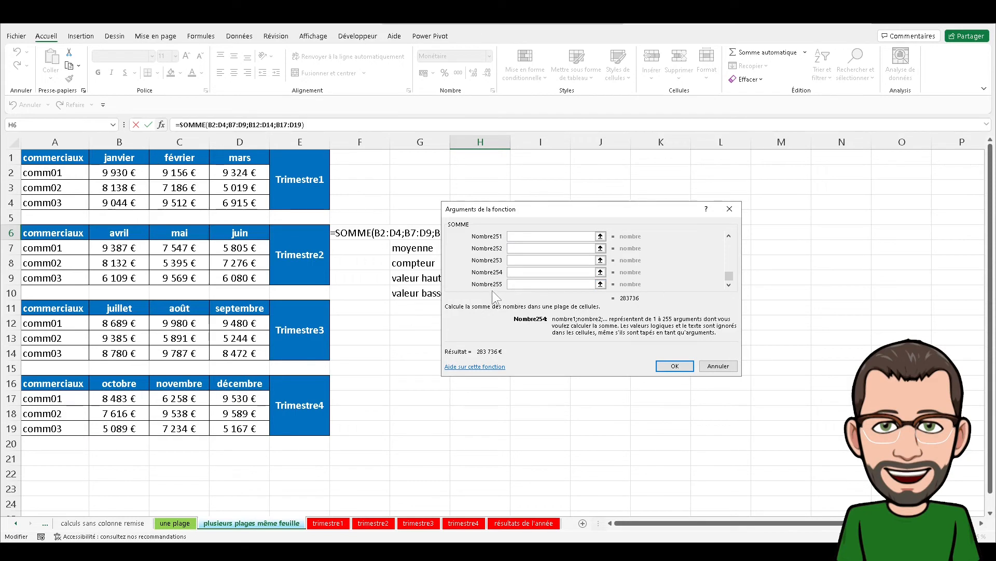
left_click(668, 366)
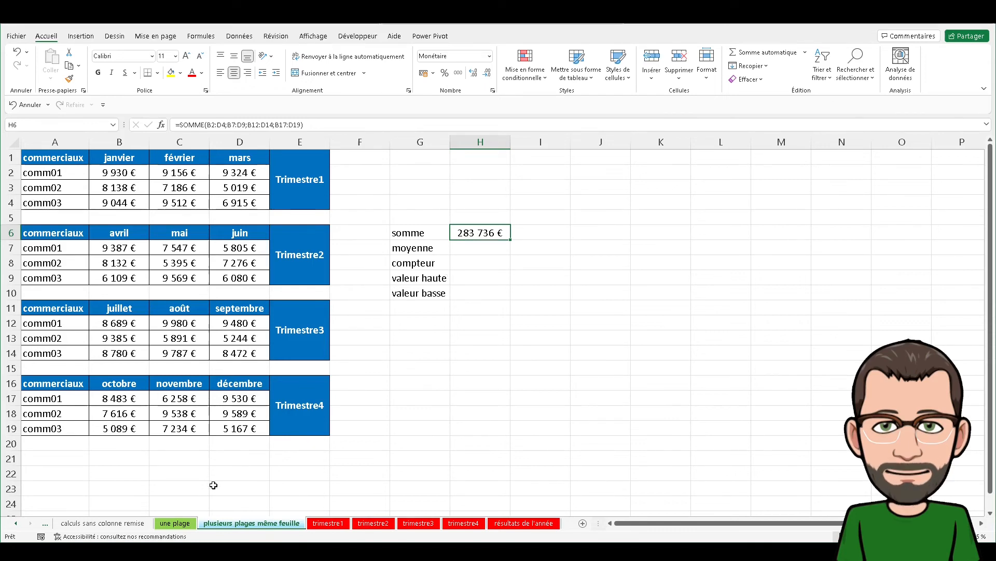
Compare the multi-range sum with the somme cell B6 on the "une plage" sheet, and return to the moyenne cell H7
left_click(183, 525)
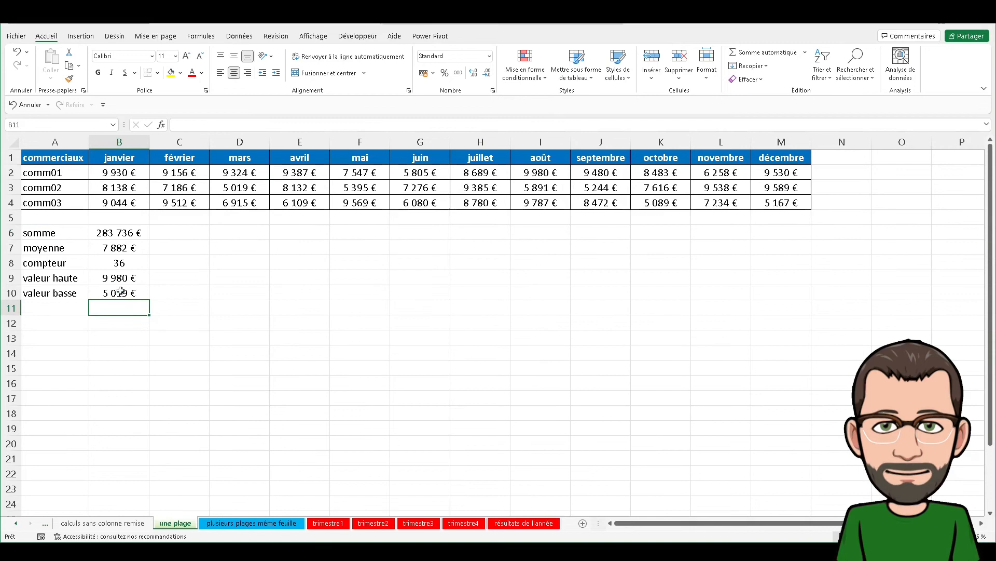
left_click(128, 232)
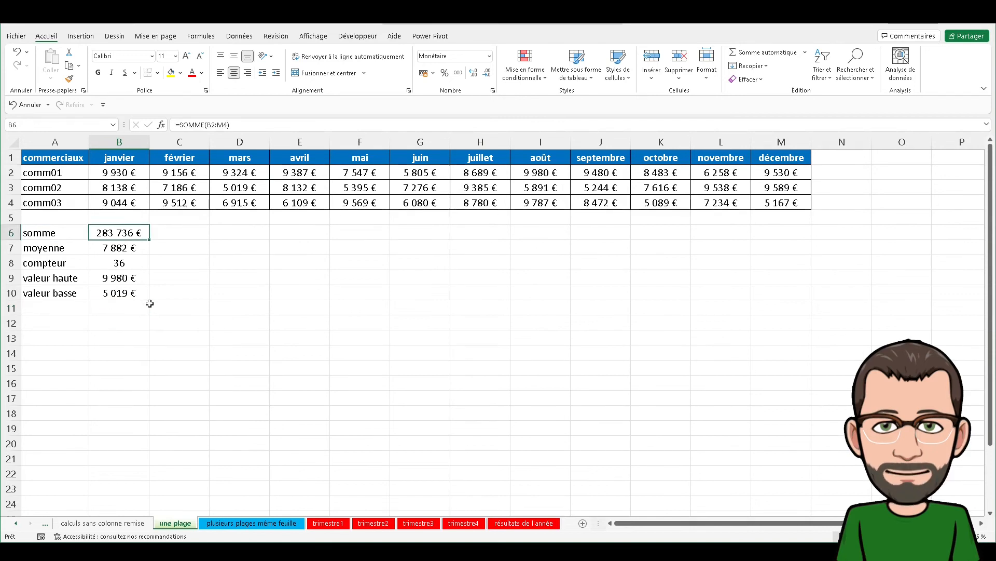
left_click(247, 523)
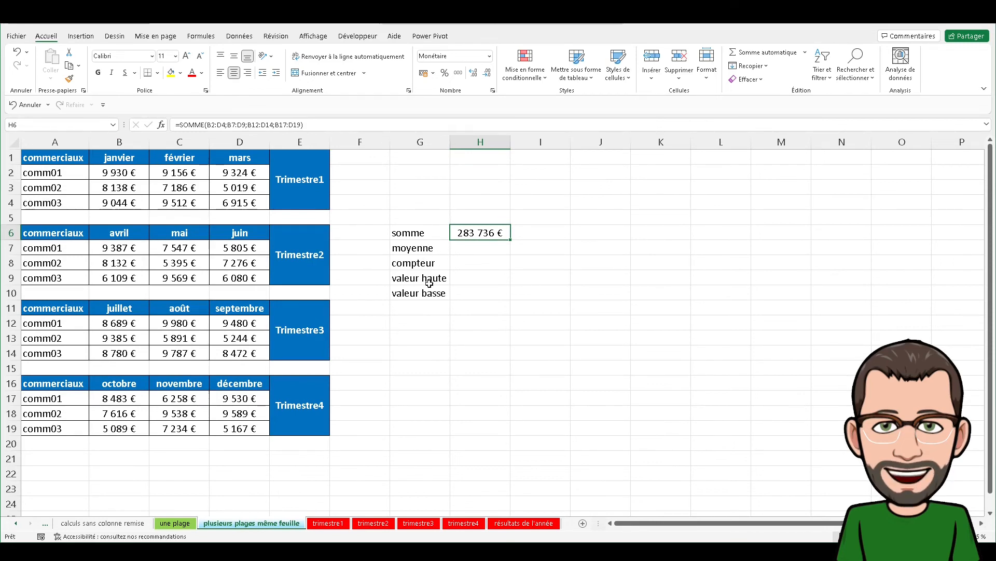
left_click(471, 250)
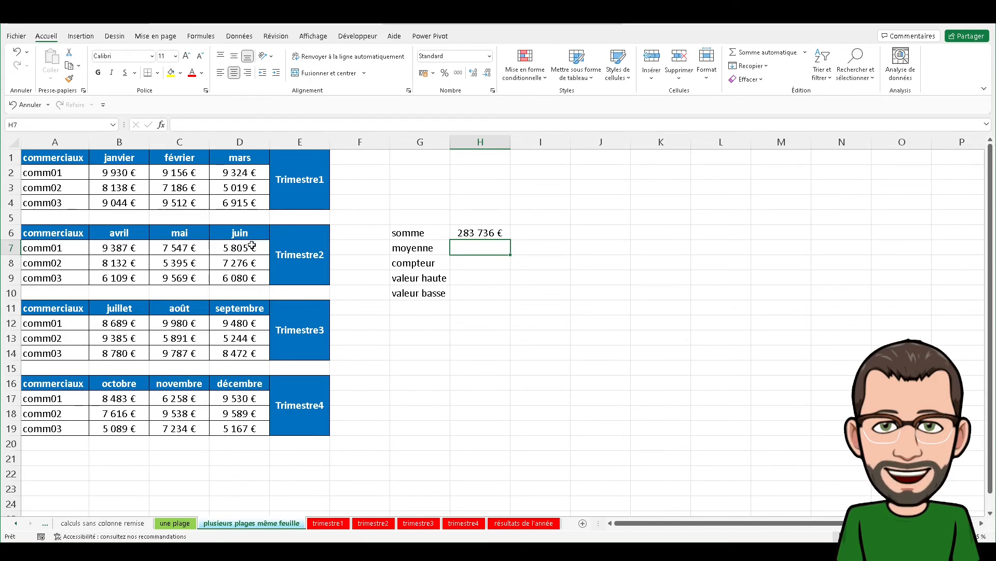
Look through the trimestre1, trimestre2, trimestre3 and trimestre4 sheets, ending on the "résultats de l'année" sheet
left_click(326, 523)
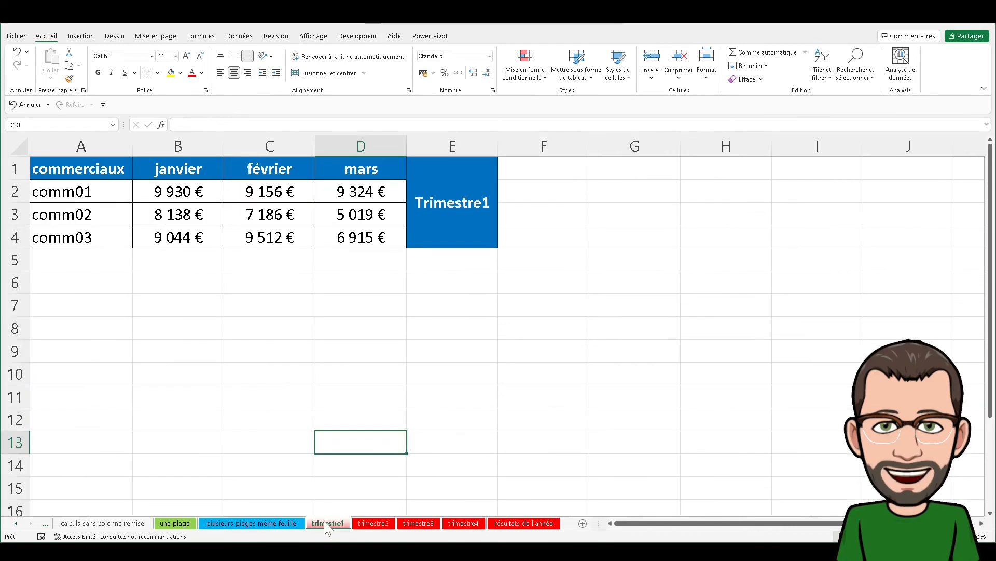
left_click(371, 524)
left_click(418, 522)
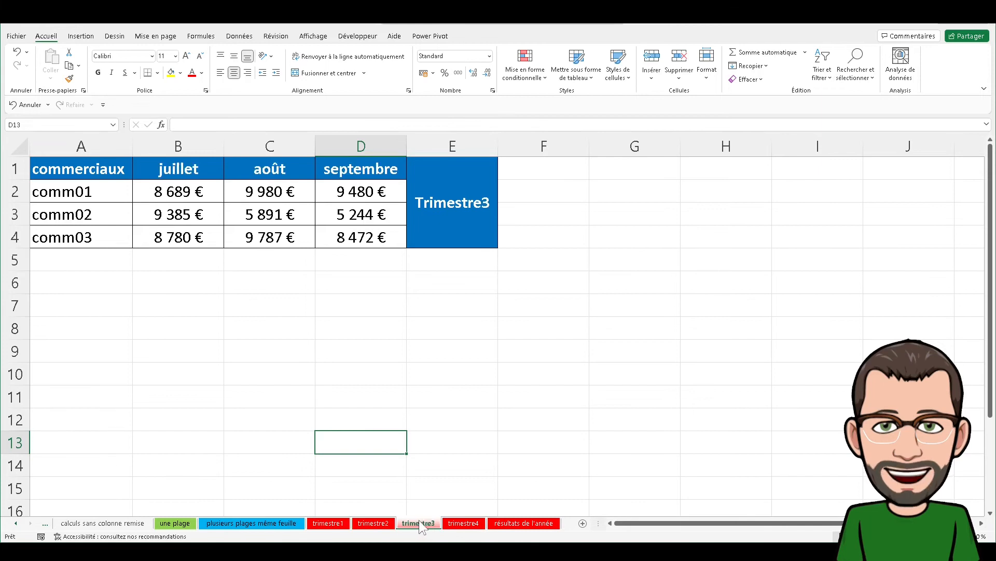
left_click(459, 523)
left_click(507, 525)
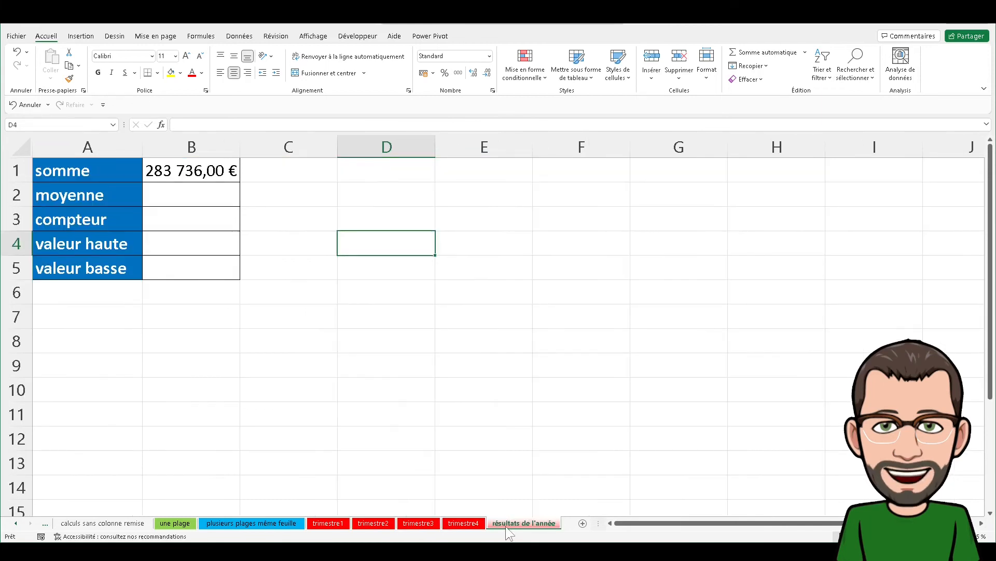
Clear the somme cell B1 on "résultats de l'année" and start a SOMME function there with trimestre1!B2:D4 as its first argument
left_click(181, 171)
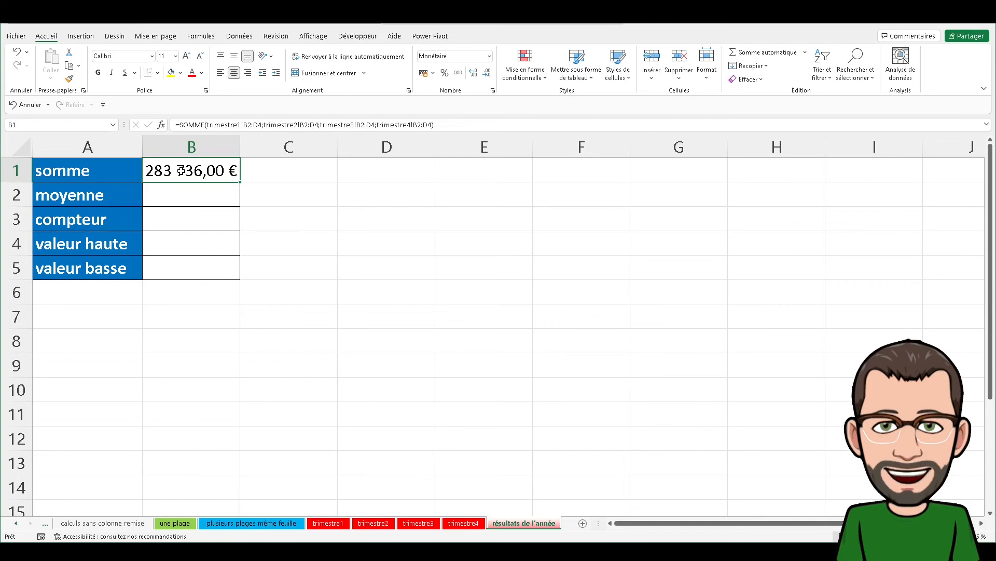
key("Delete")
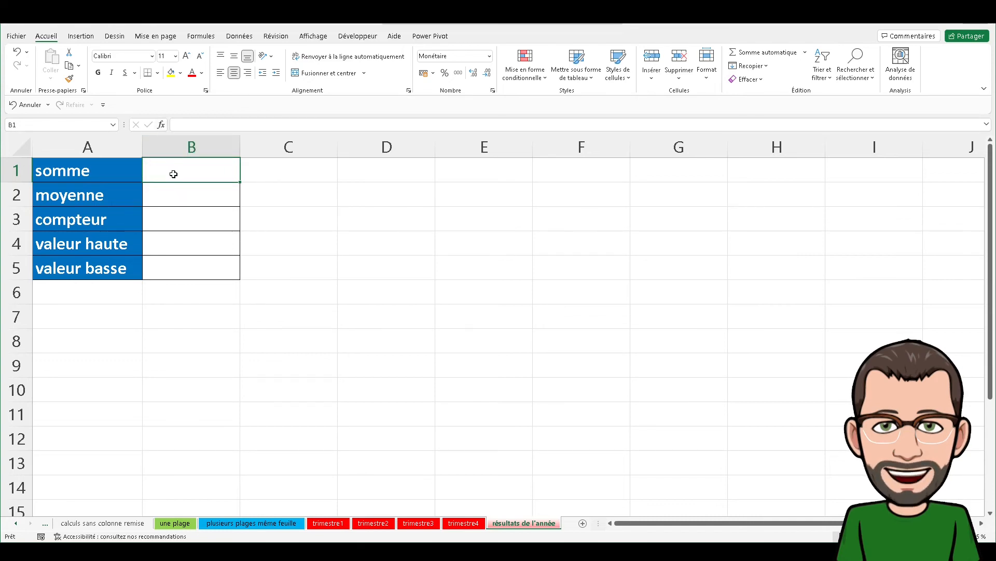
left_click(755, 52)
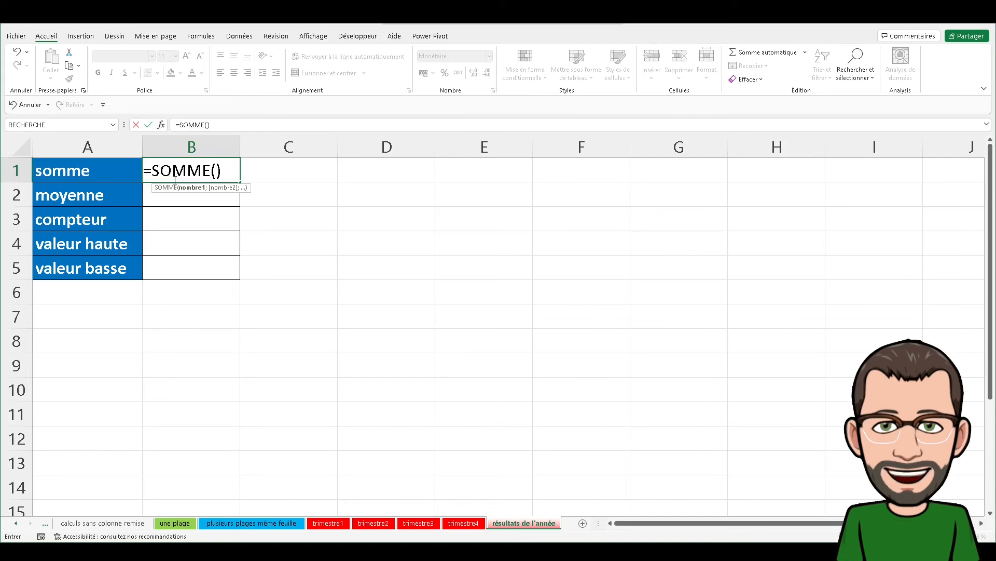
left_click(162, 125)
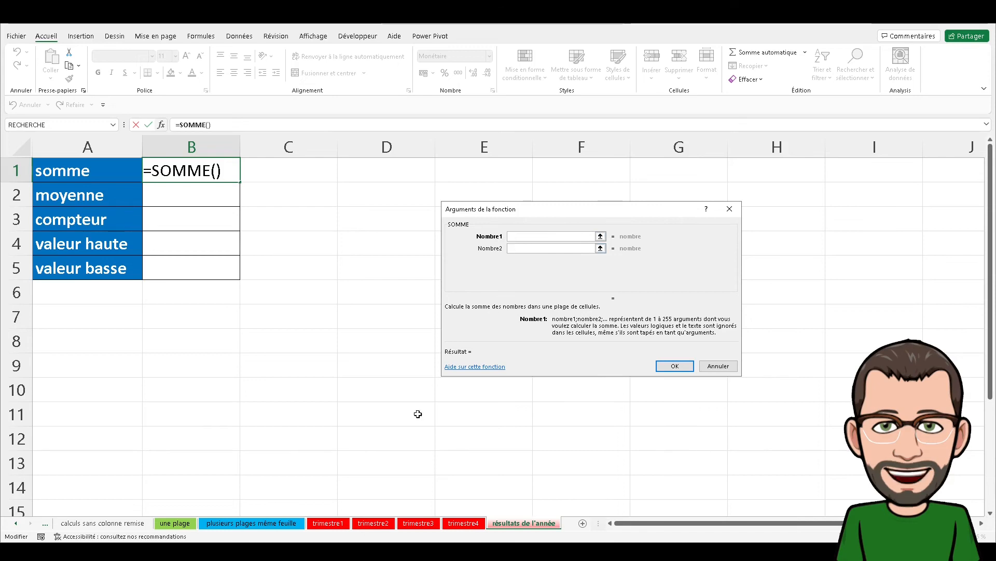
left_click(334, 523)
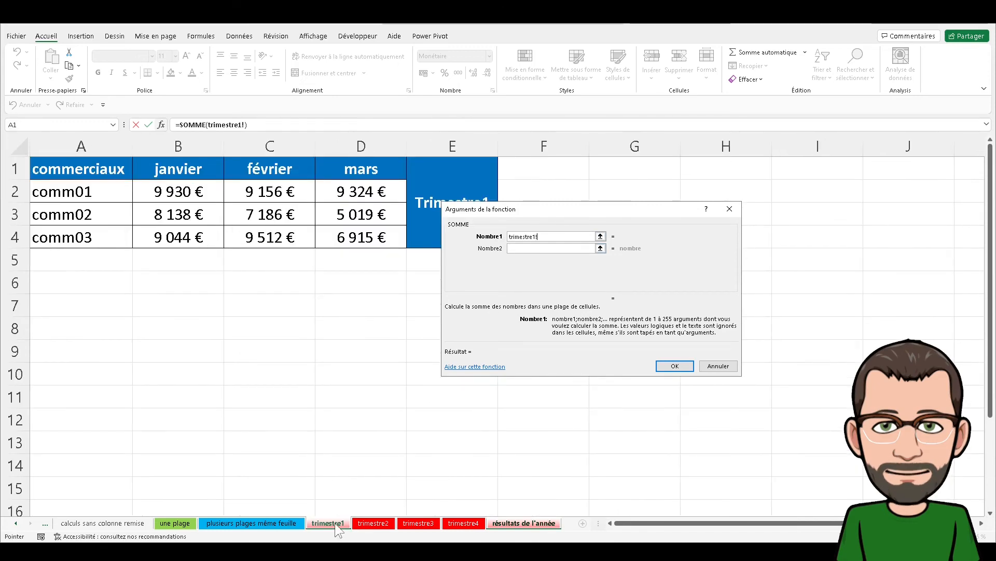
left_click_drag(180, 188, 346, 236)
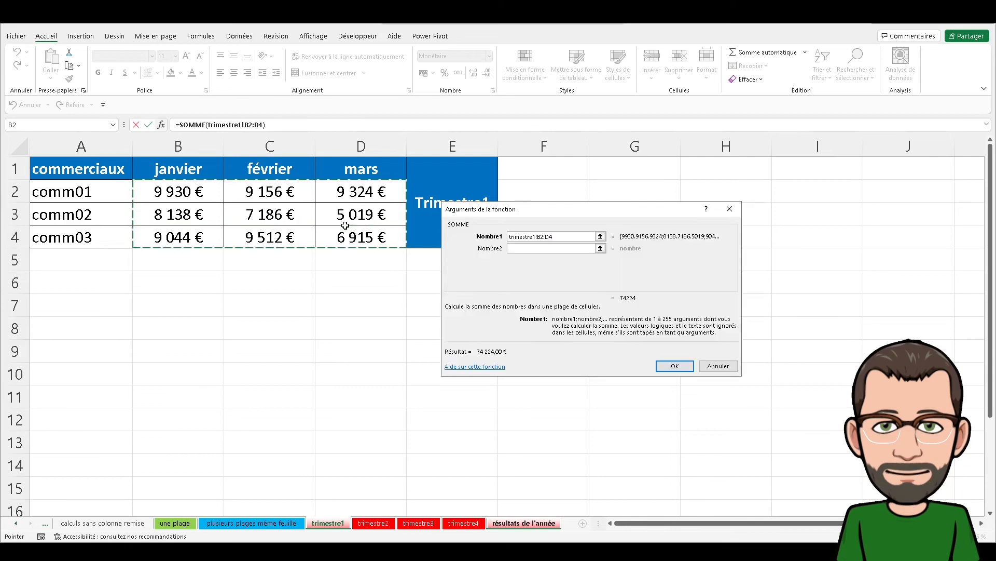
Add the range B2:D4 of the trimestre2, trimestre3 and trimestre4 sheets as further arguments of the SOMME function and validate it
left_click(515, 250)
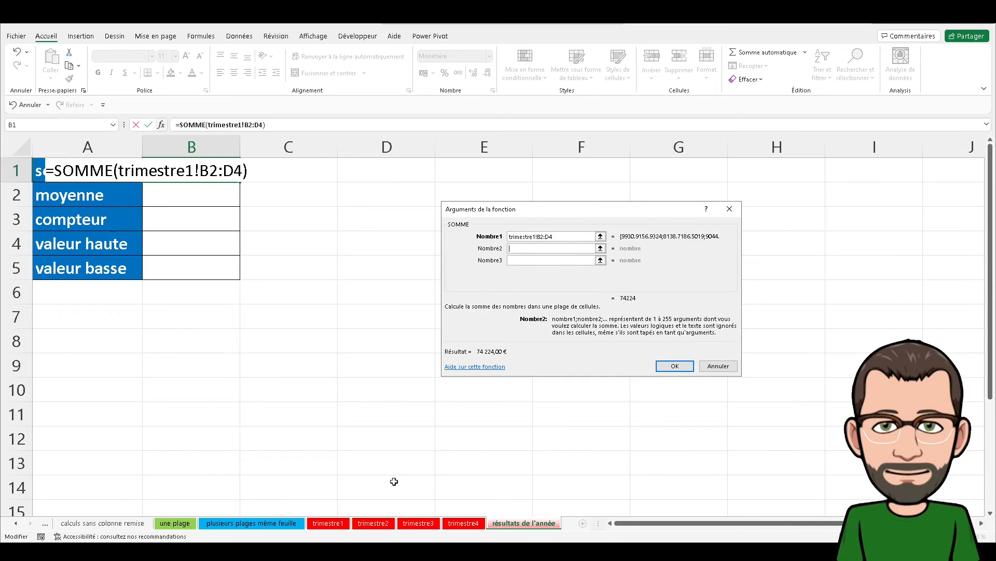
left_click(375, 524)
left_click_drag(173, 189, 342, 228)
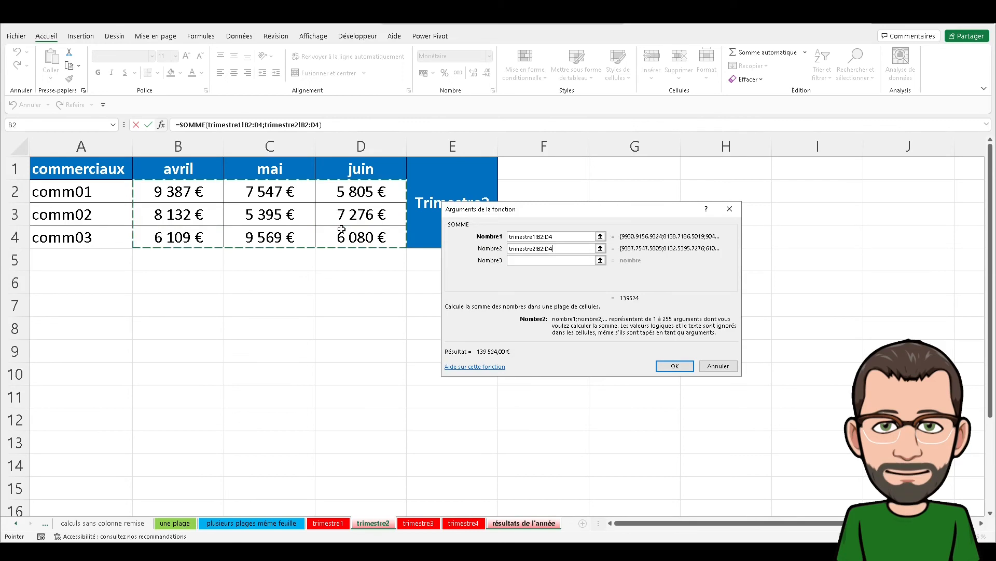
left_click(516, 260)
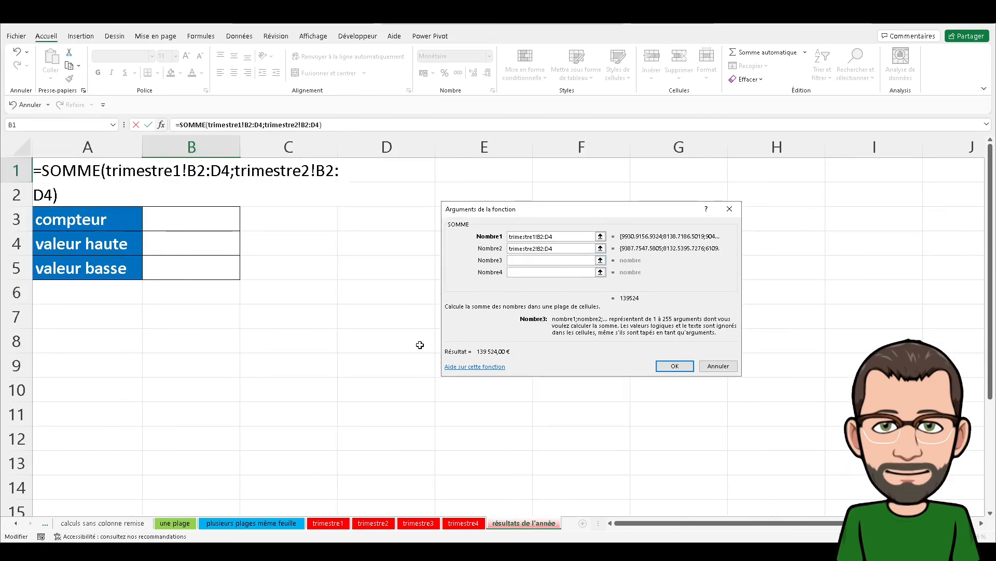
left_click(419, 524)
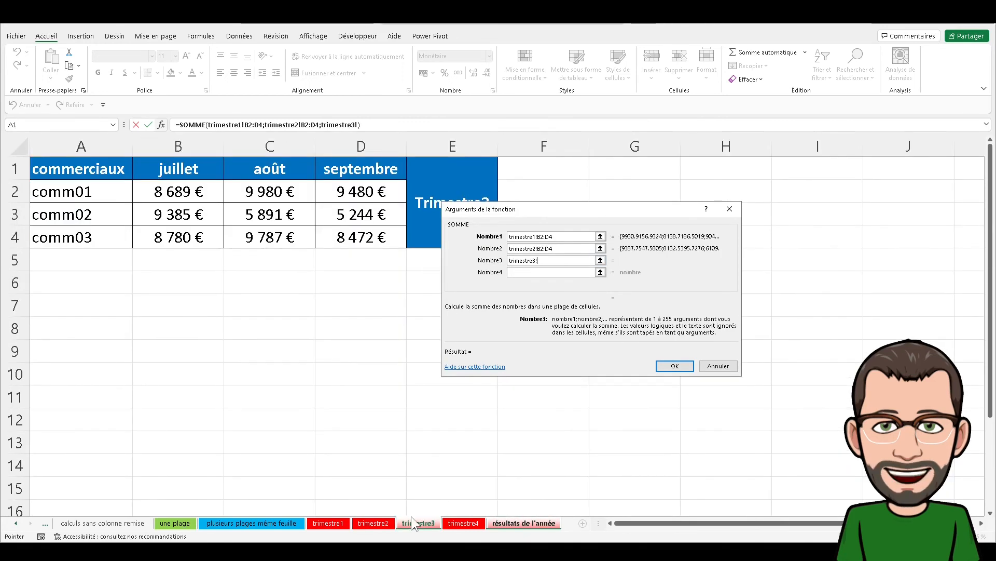
left_click_drag(150, 198, 337, 231)
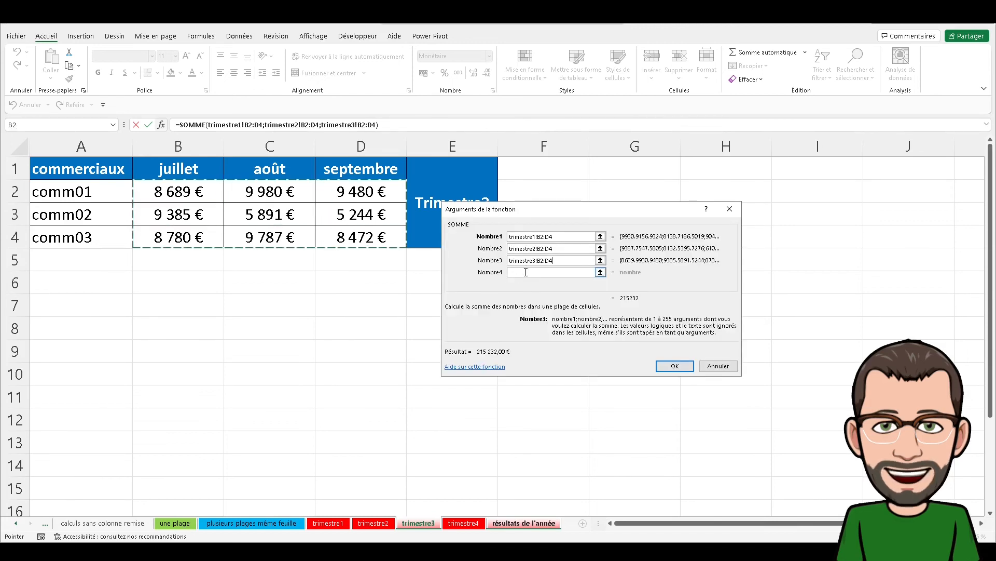
left_click(525, 272)
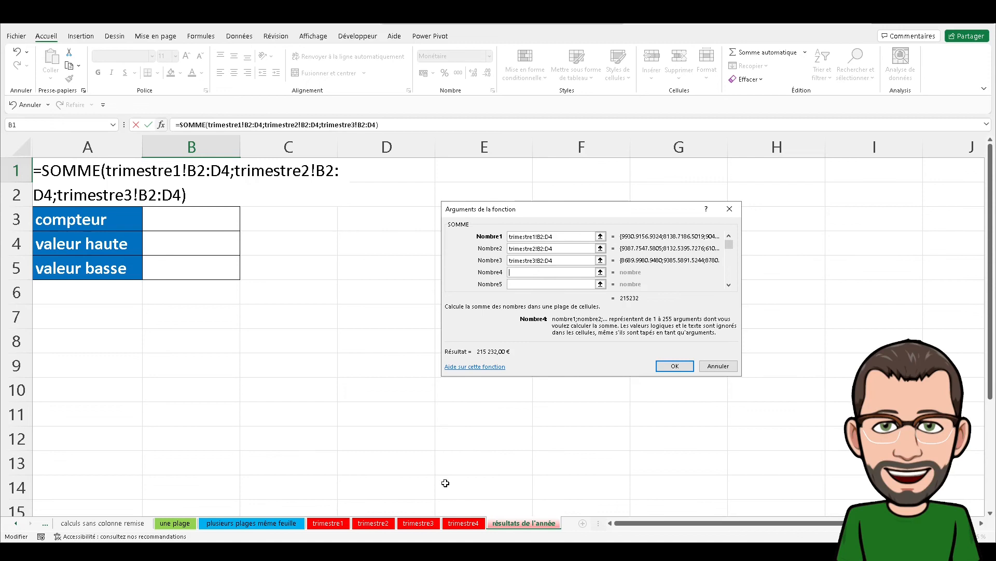
left_click(465, 523)
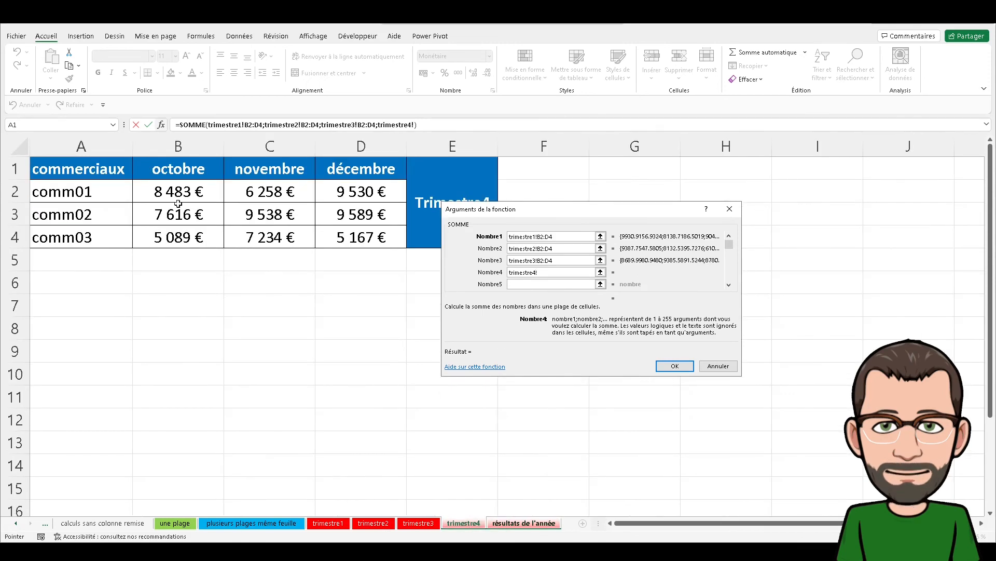
left_click_drag(173, 191, 337, 234)
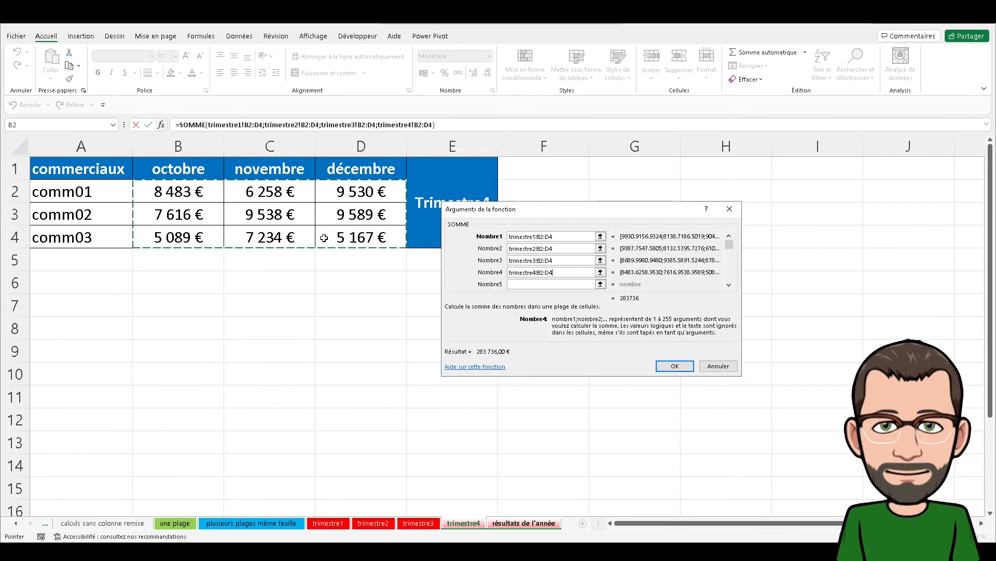
left_click(675, 366)
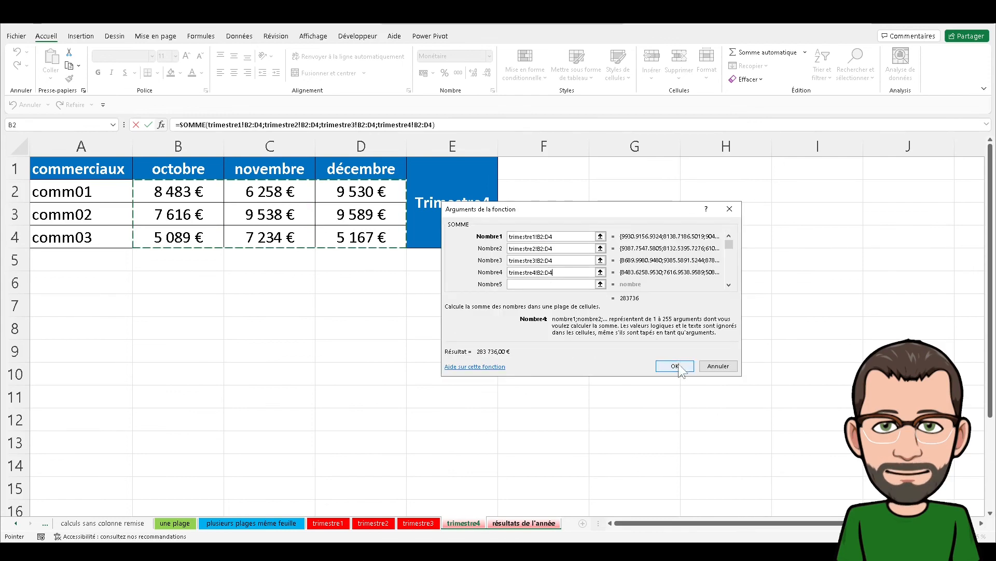